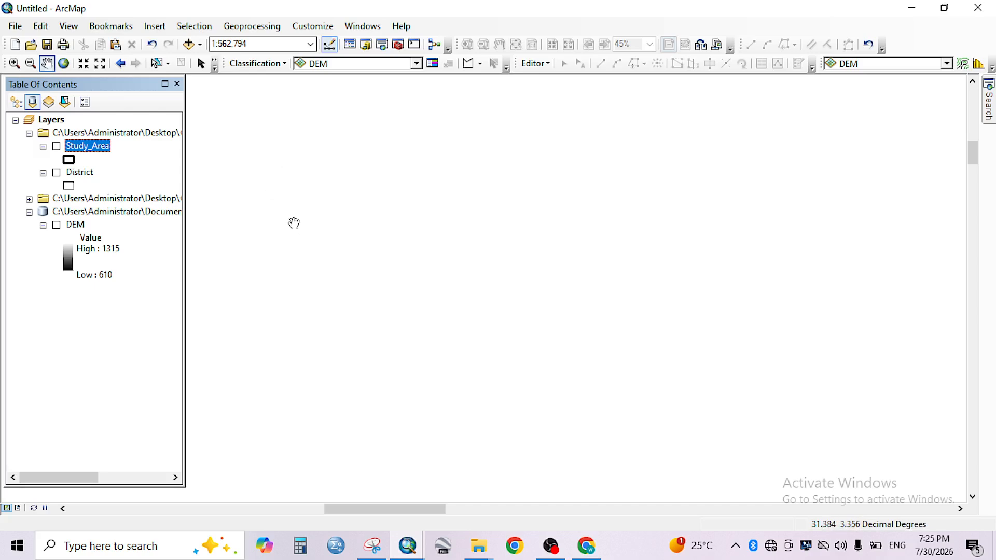
Turn on the Study_Area and District layers, and preview the DEM raster before hiding it again
click(57, 147)
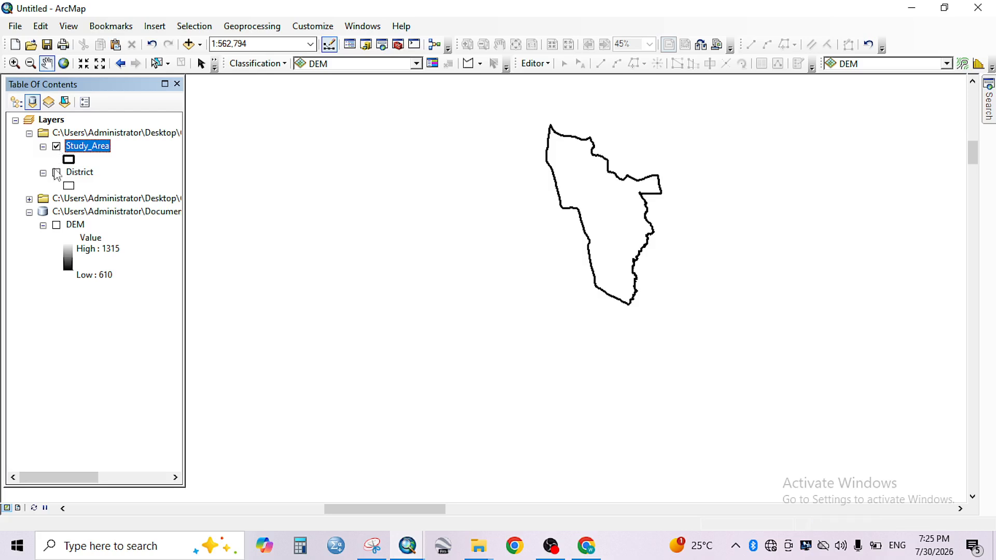
click(57, 173)
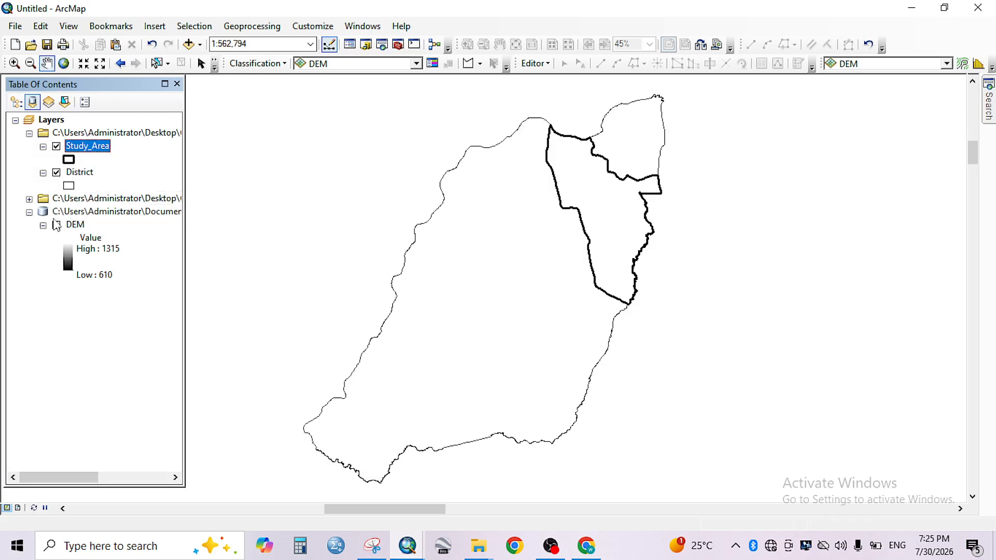
click(57, 226)
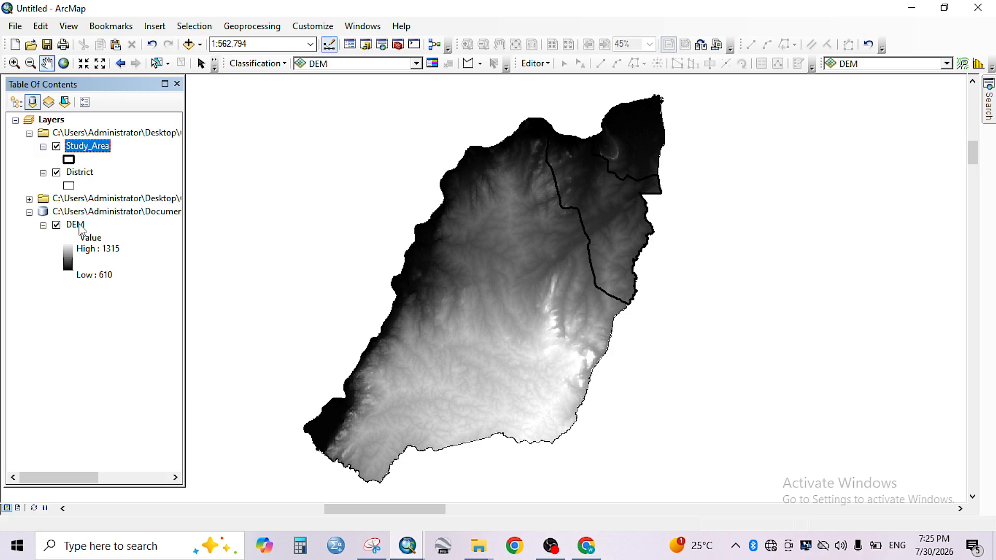
click(57, 225)
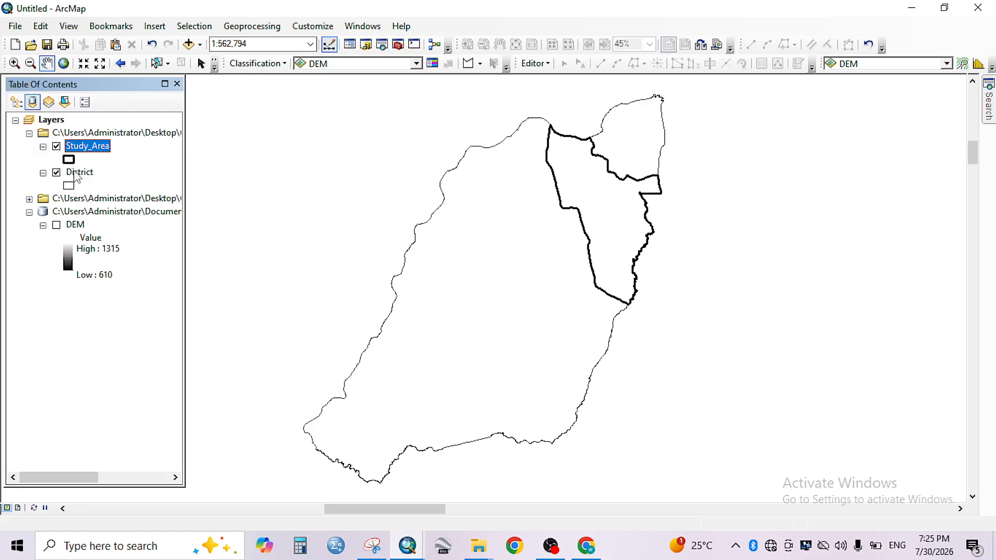
click(75, 173)
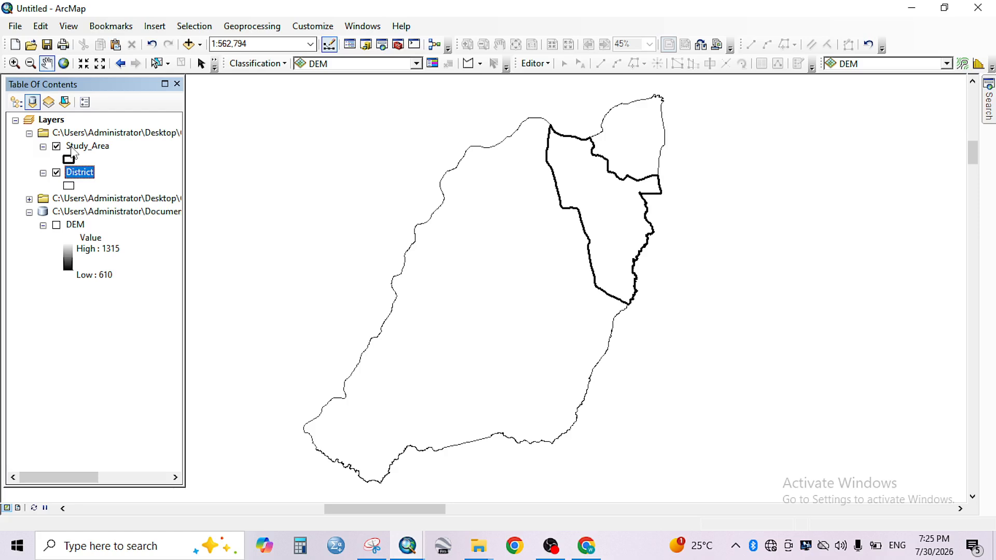
Locate the Clip tool among the geoprocessing commands and in the Extract toolset of ArcToolbox's Analysis Tools
click(252, 29)
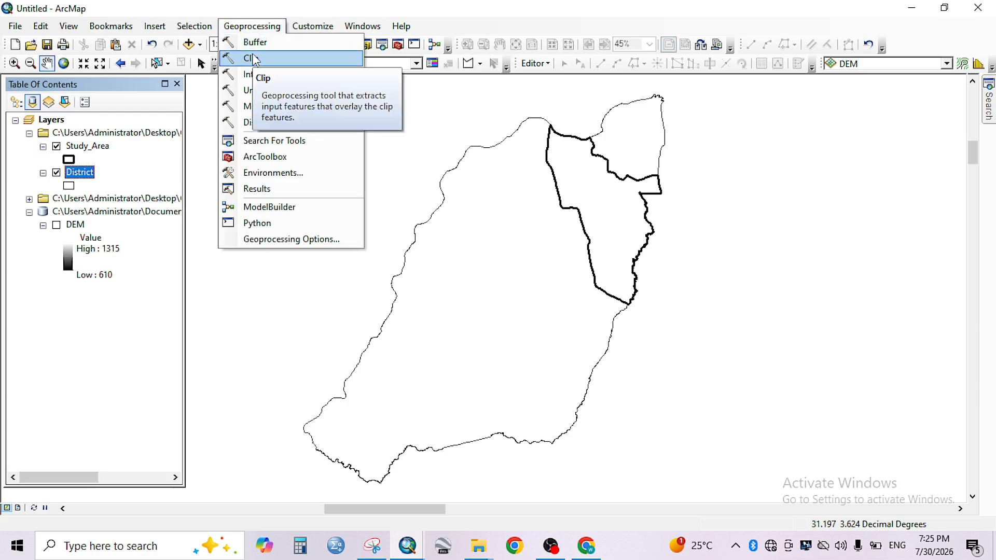
click(250, 29)
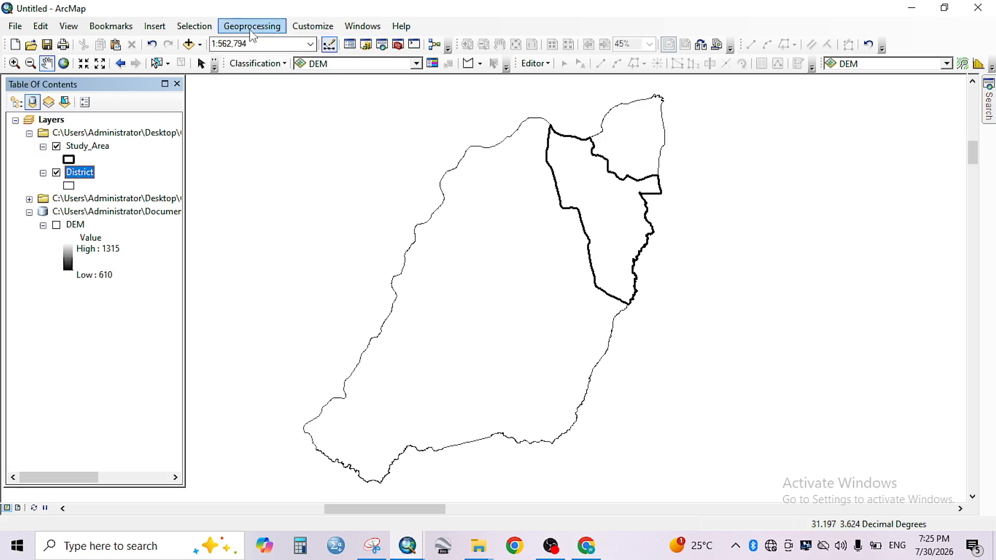
drag(655, 104, 483, 288)
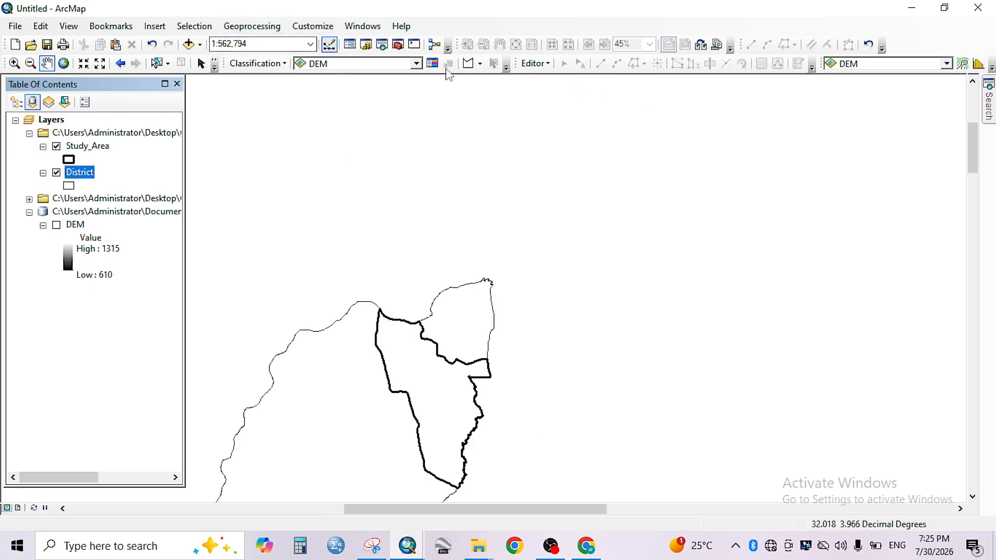
click(398, 45)
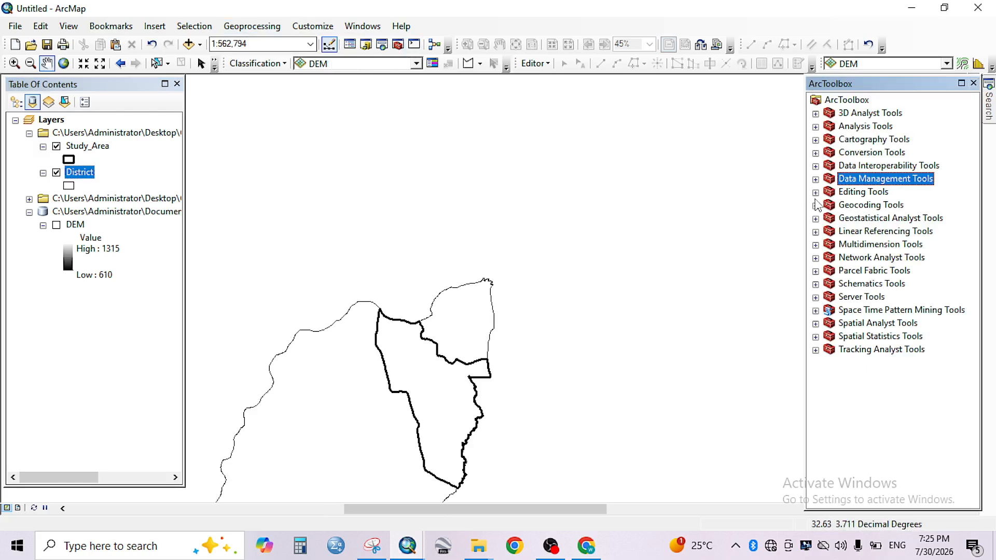
click(816, 127)
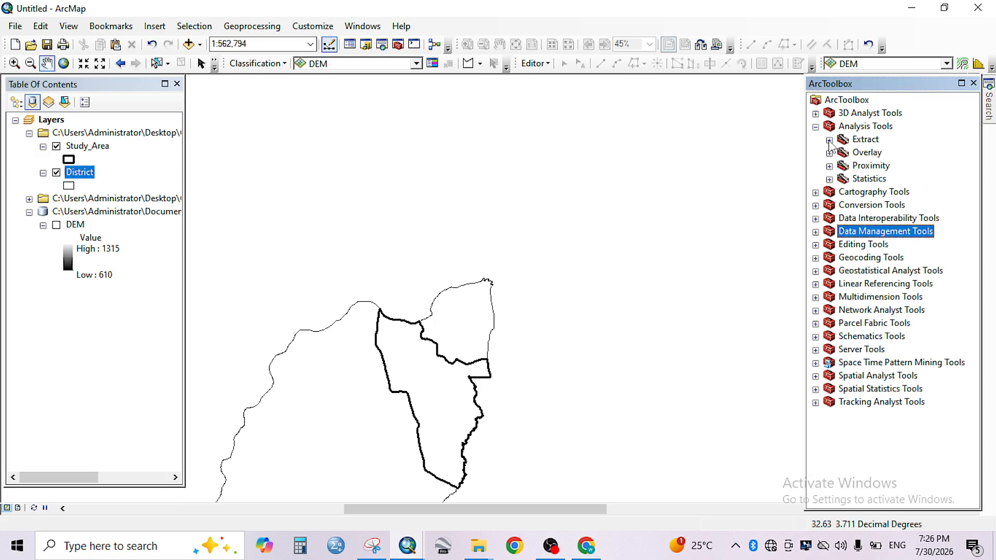
click(830, 141)
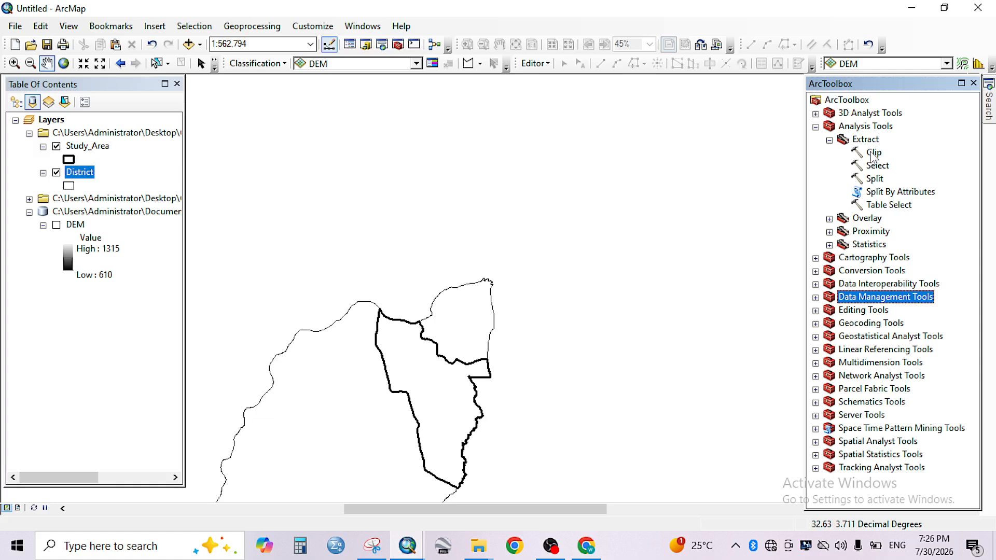
click(973, 83)
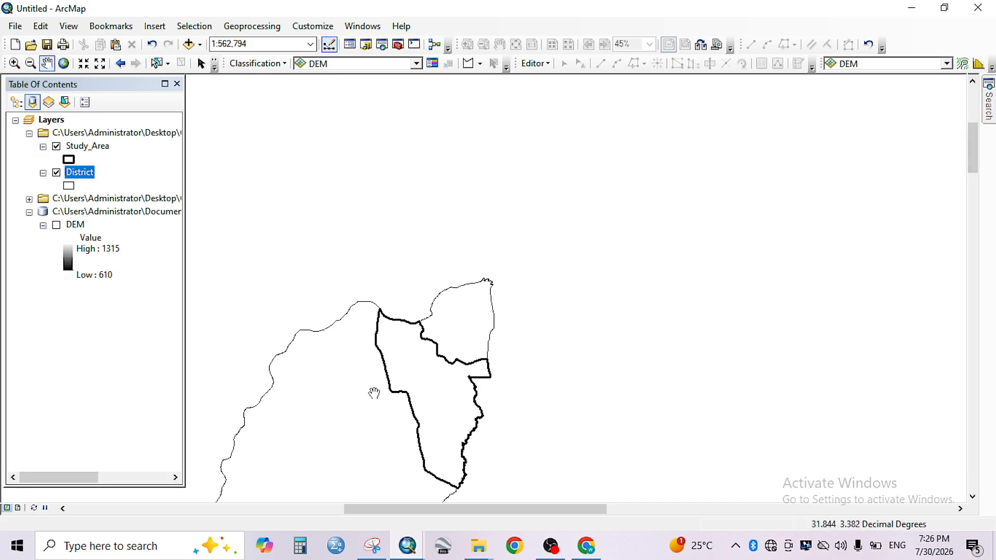
drag(374, 393, 504, 209)
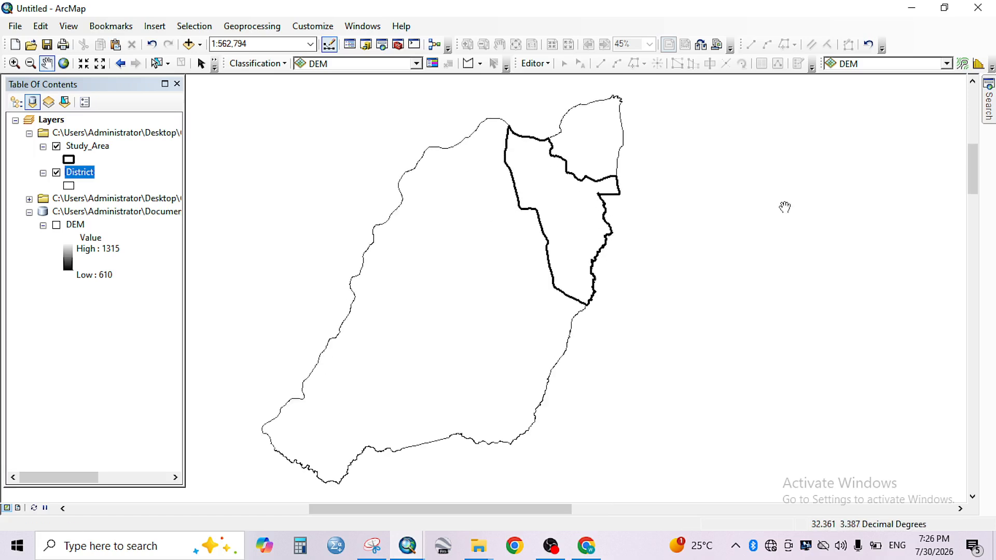
Search the tools for "clip" and open the Clip (Analysis) tool
mouse_move(990, 117)
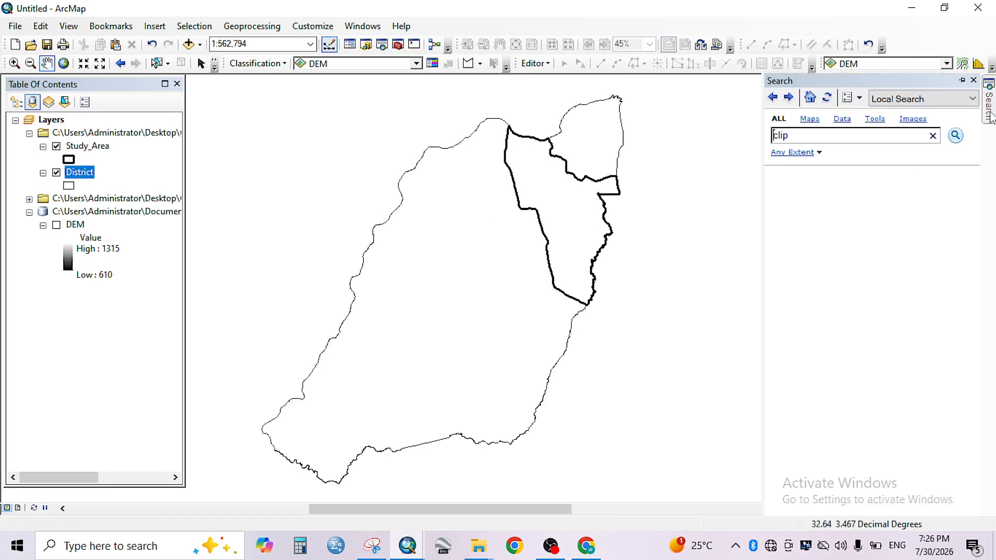
click(825, 137)
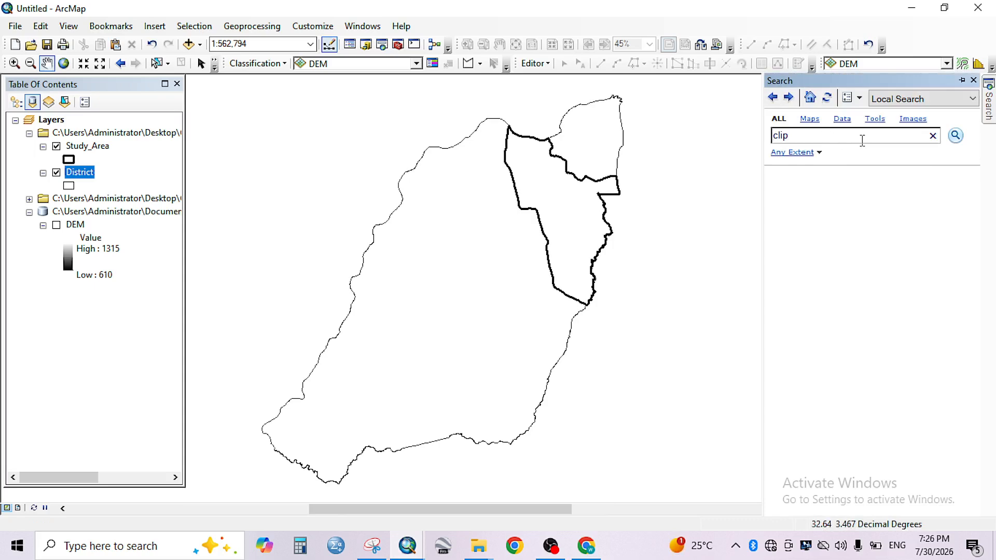
click(955, 137)
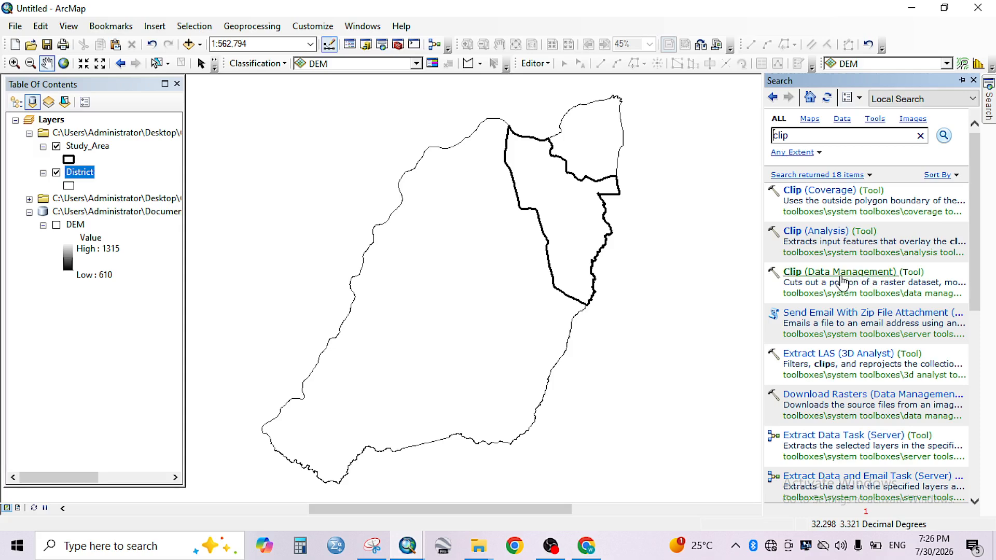
click(807, 232)
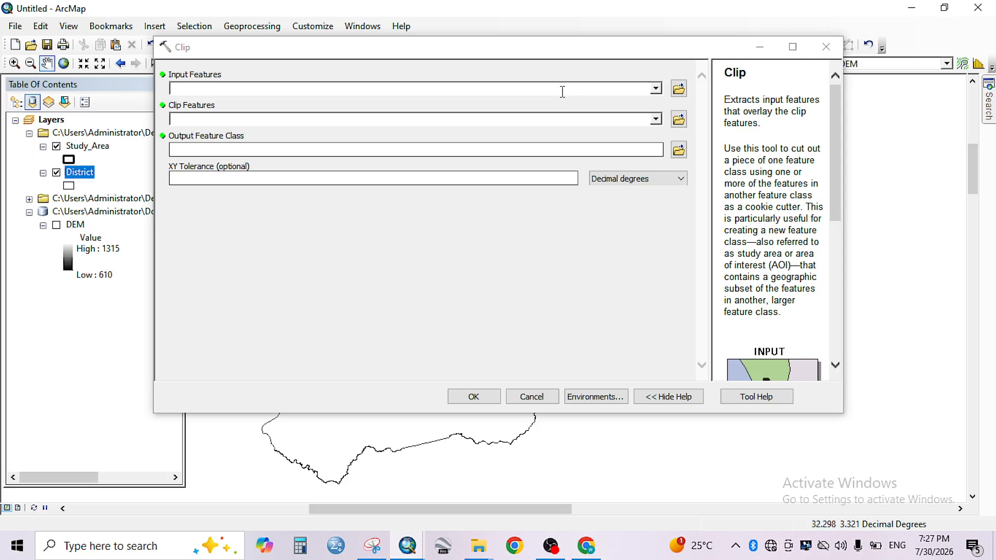
Set District as the input features and Study_Area as the clip features of the Clip tool
click(656, 91)
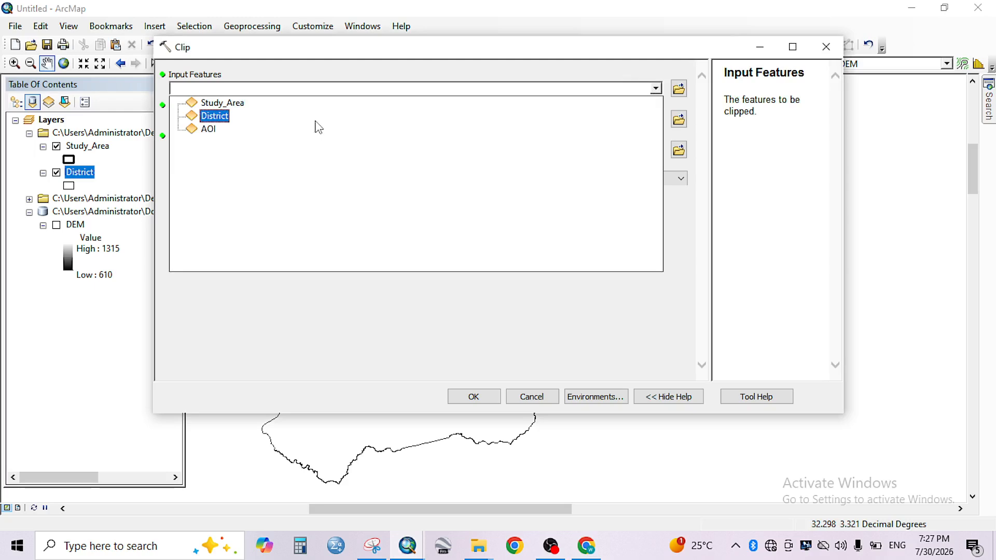
click(229, 117)
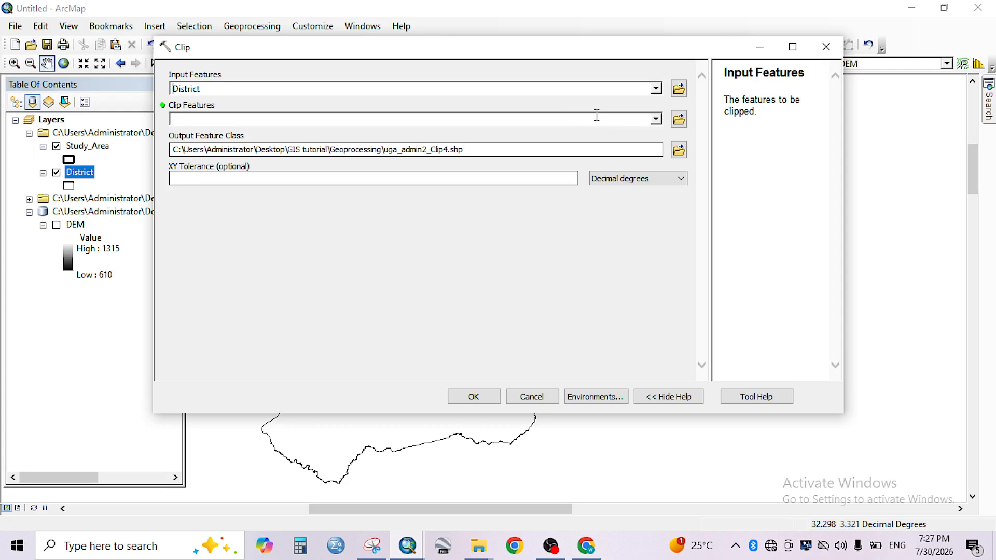
click(95, 151)
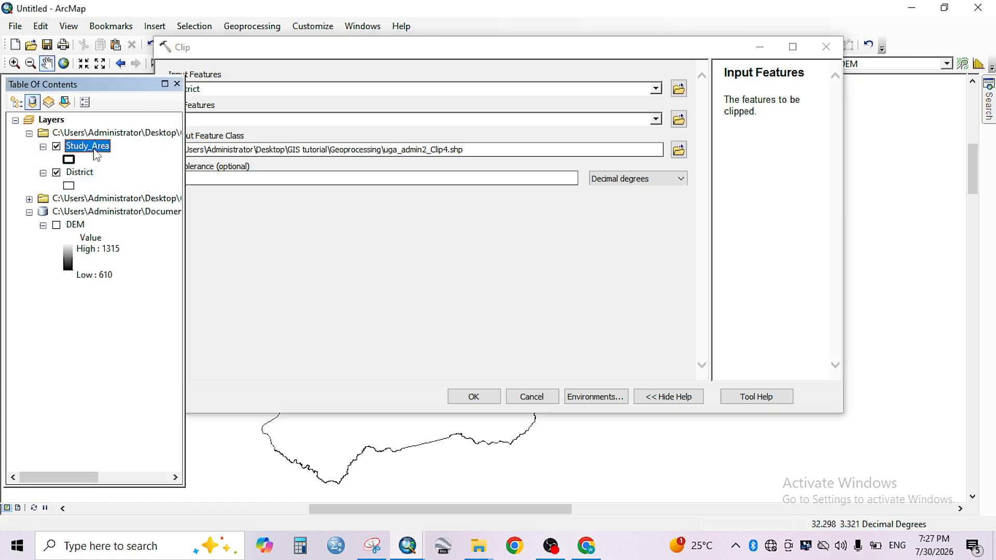
drag(95, 152, 326, 119)
click(316, 271)
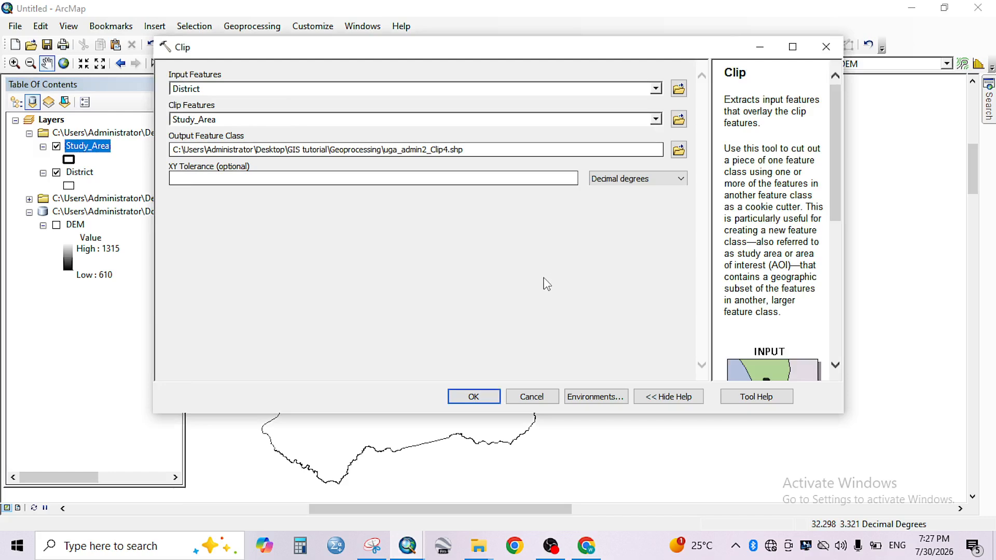
Name the output feature class District_clip in the Geoprocessing folder and run the clip
click(679, 149)
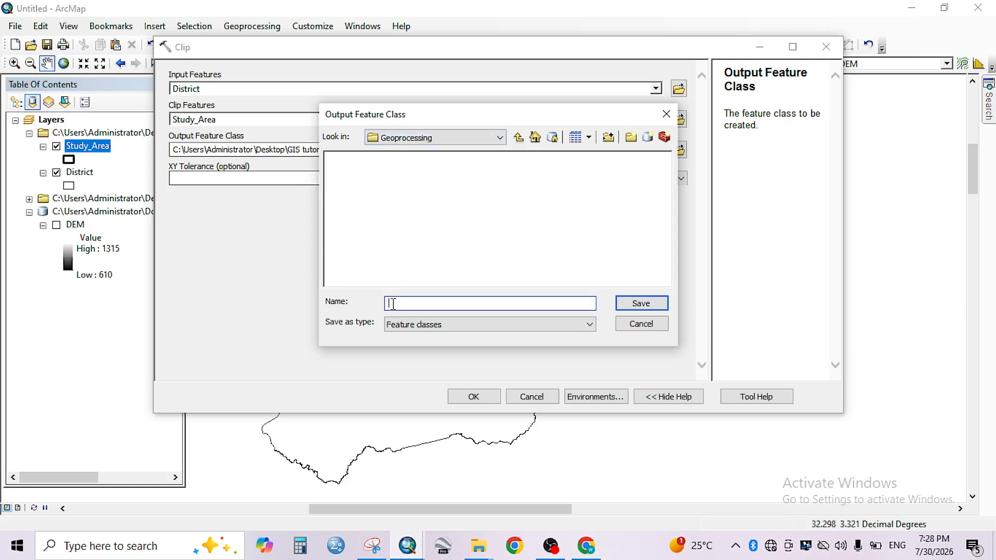
text(District_clipu)
click(632, 308)
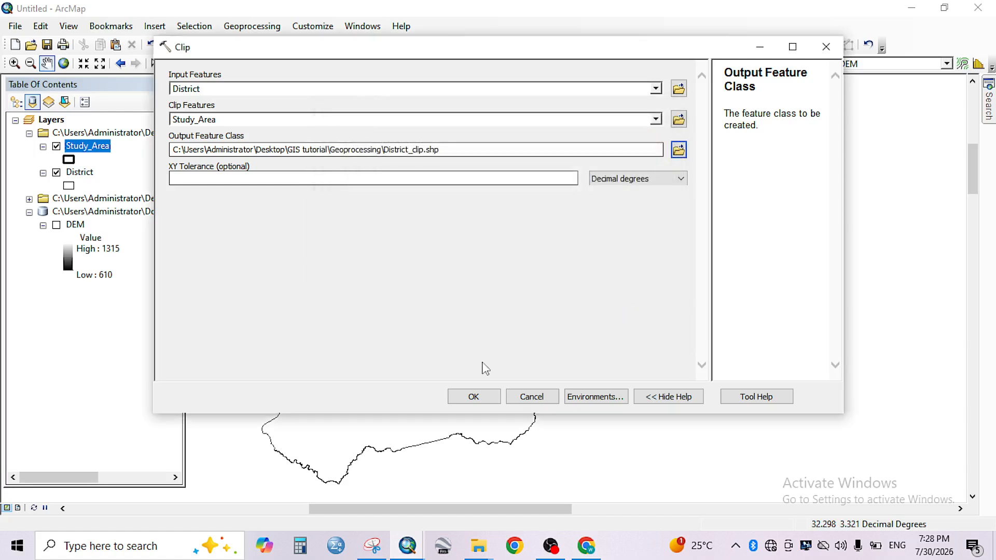
click(452, 400)
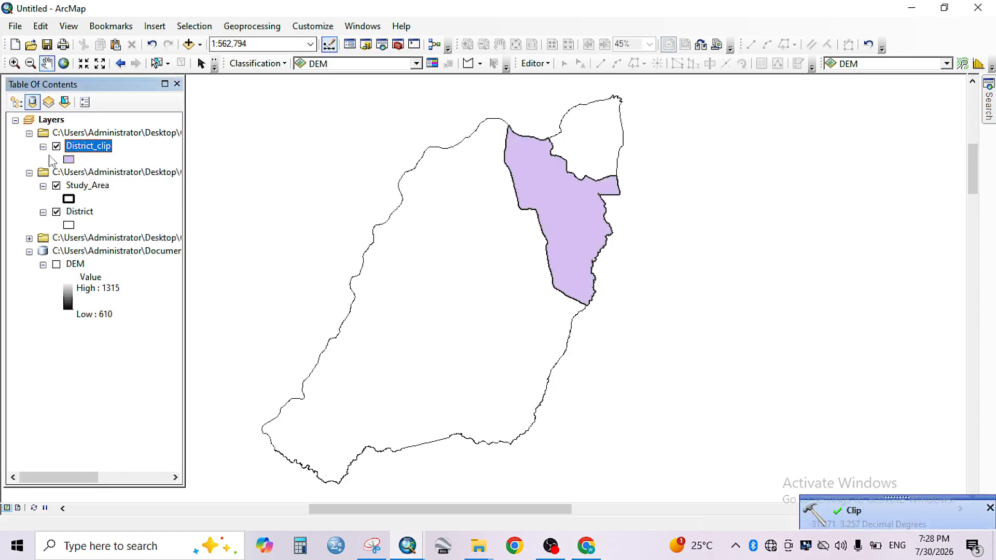
Hide the Study_Area and District layers to inspect the clipped District_clip layer on its own
click(57, 186)
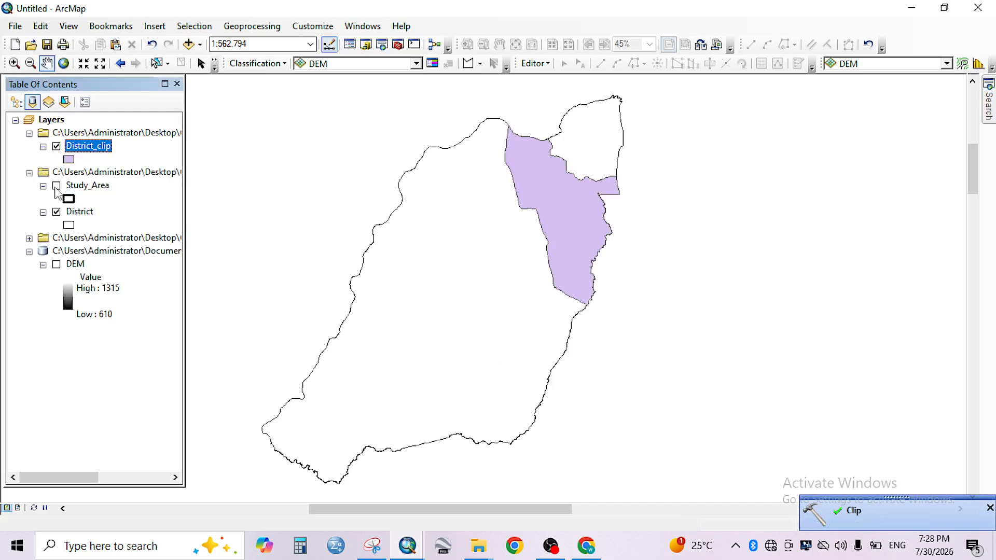
click(57, 212)
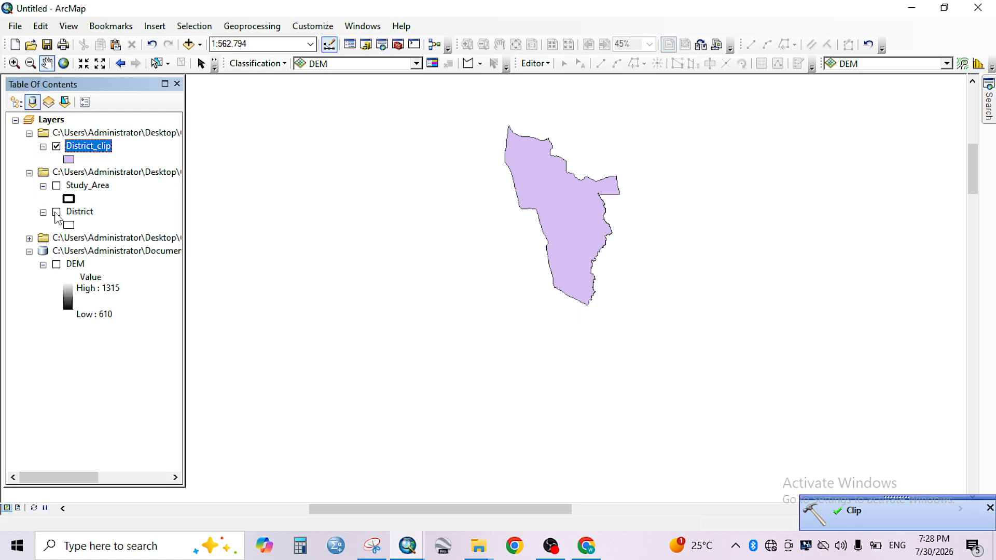
click(57, 212)
click(57, 213)
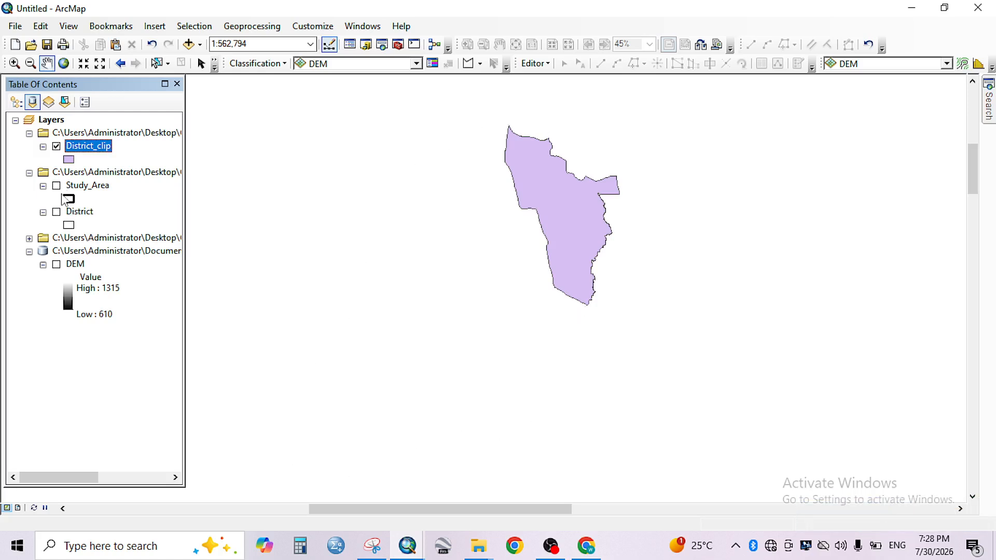
Show the Study_Area boundary over the DEM raster and hide the District_clip layer
click(55, 188)
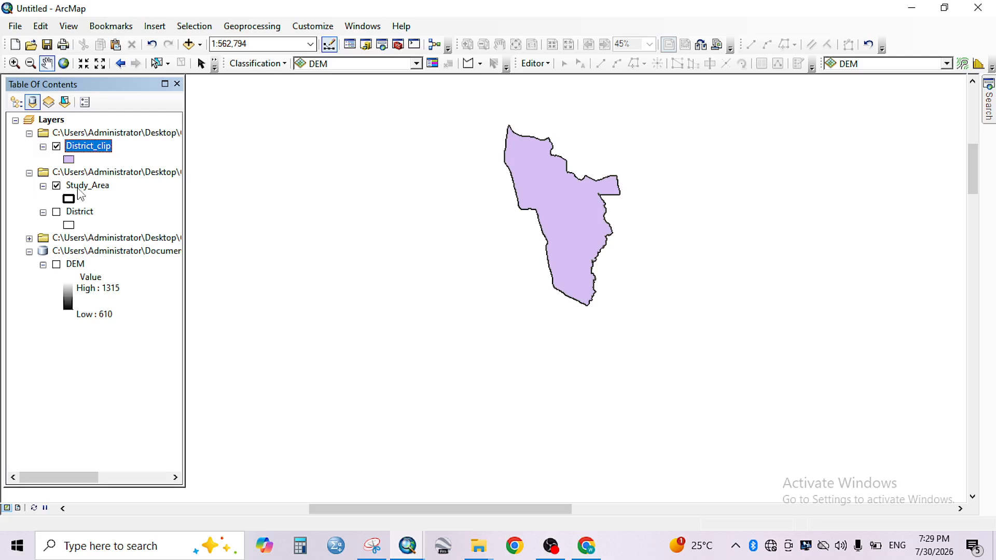
click(56, 146)
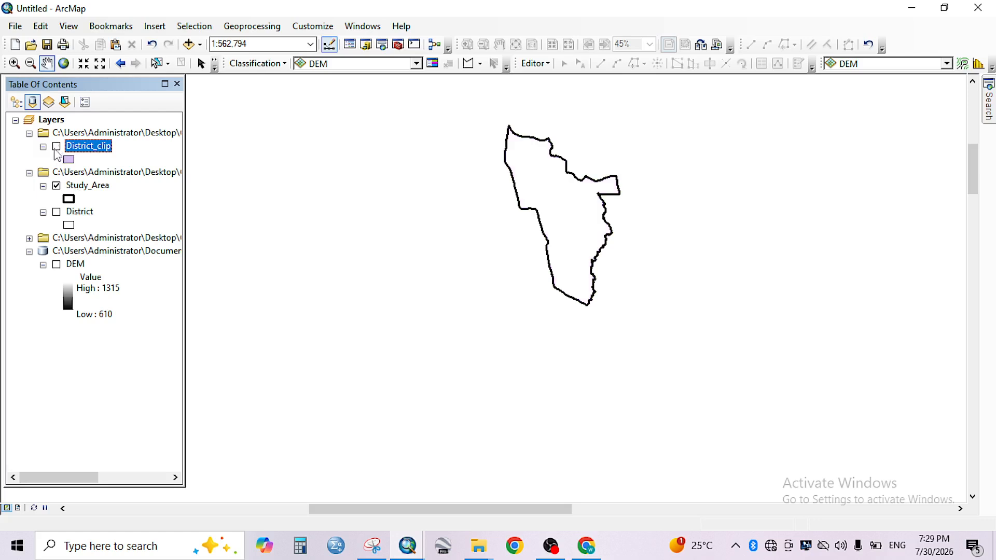
click(57, 265)
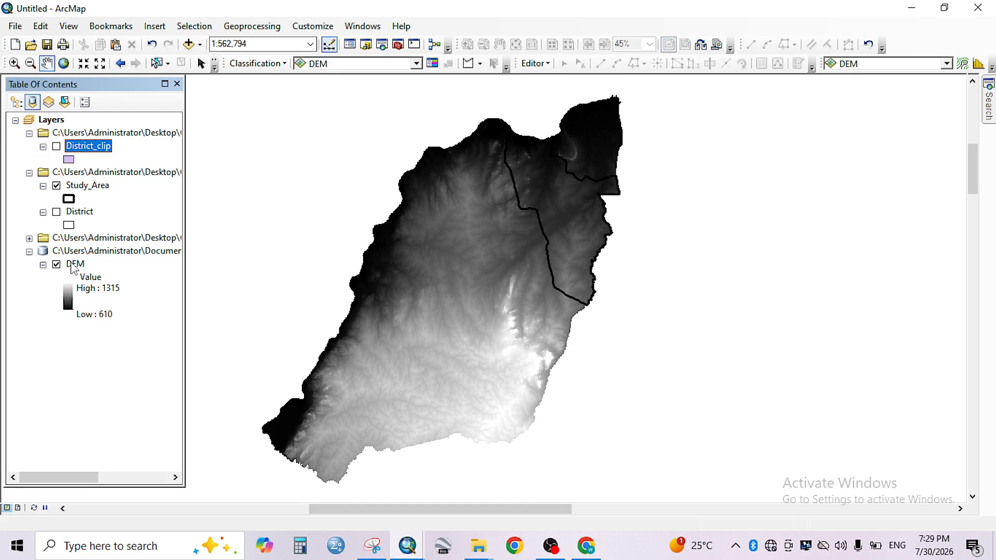
Show the District layer, set its outline width to 2, and hide the layer again
ctrl+click(61, 214)
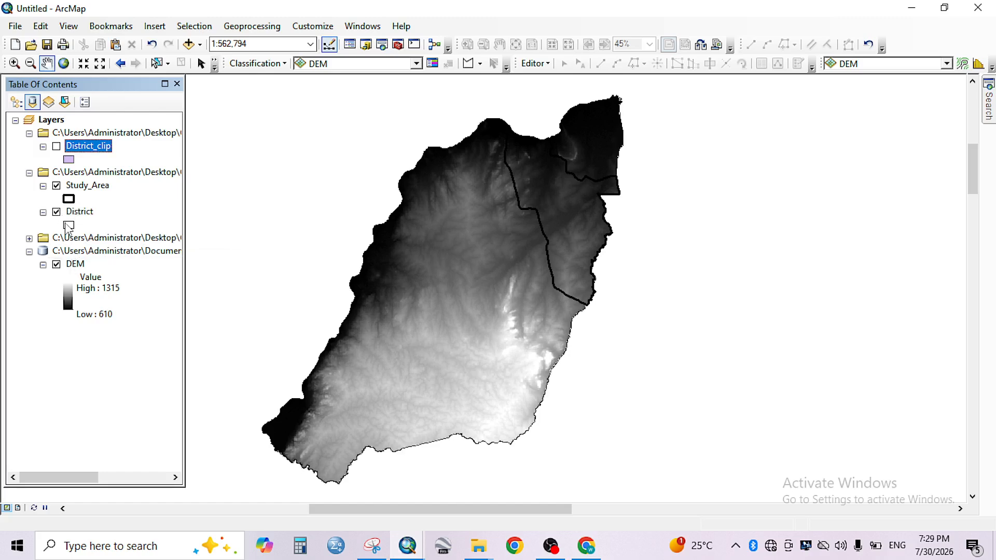
click(57, 211)
click(69, 224)
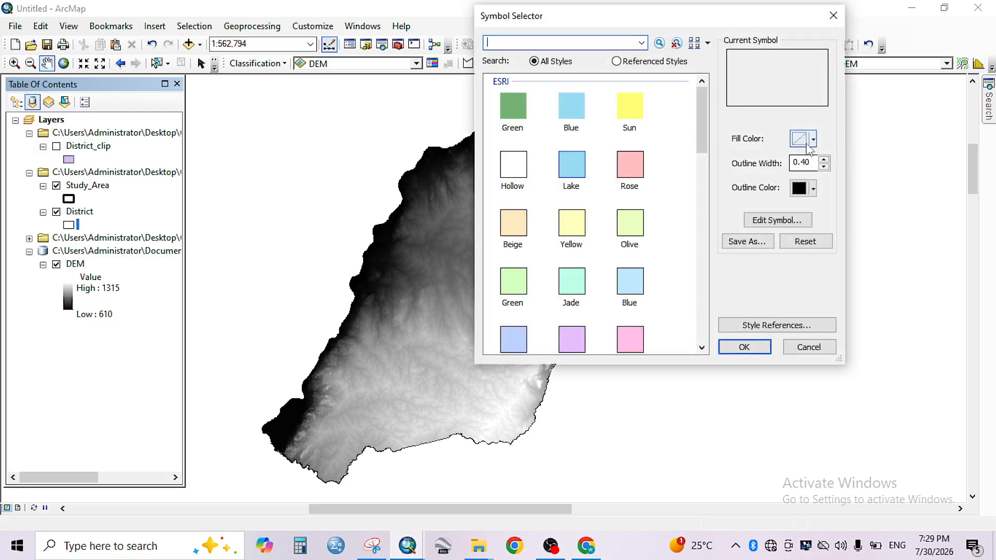
click(823, 158)
click(823, 158)
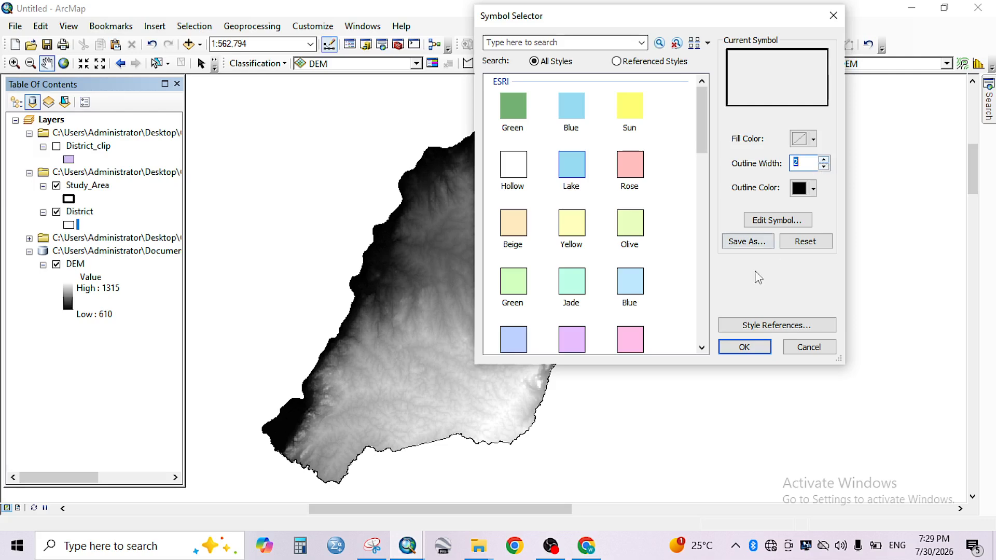
click(743, 348)
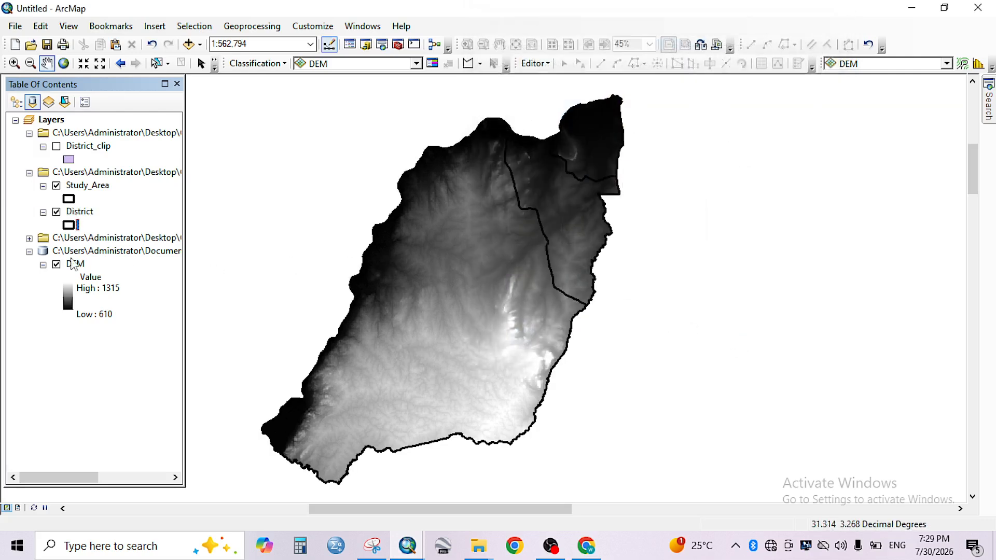
click(56, 213)
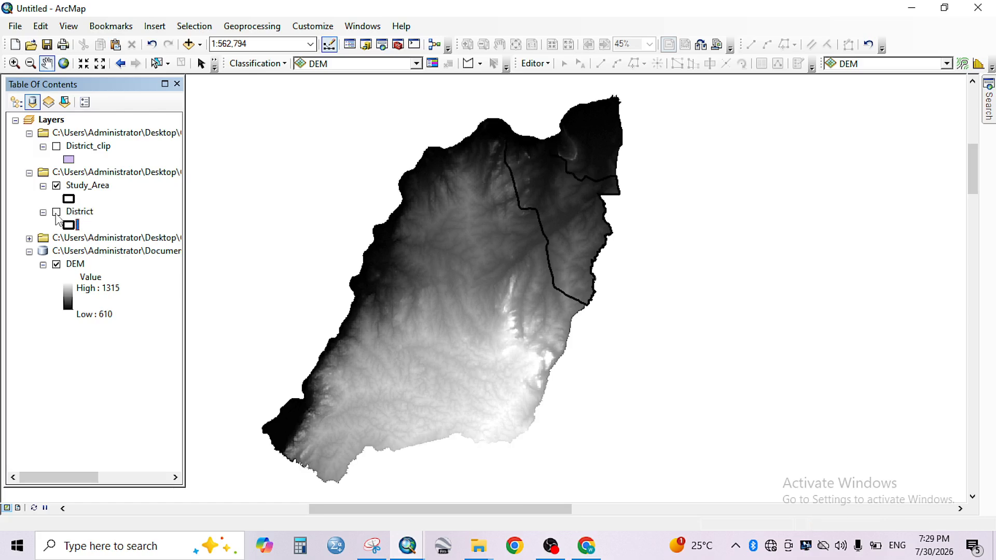
Hide the Study_Area layer so that only the DEM raster is displayed
click(56, 186)
click(57, 187)
click(57, 187)
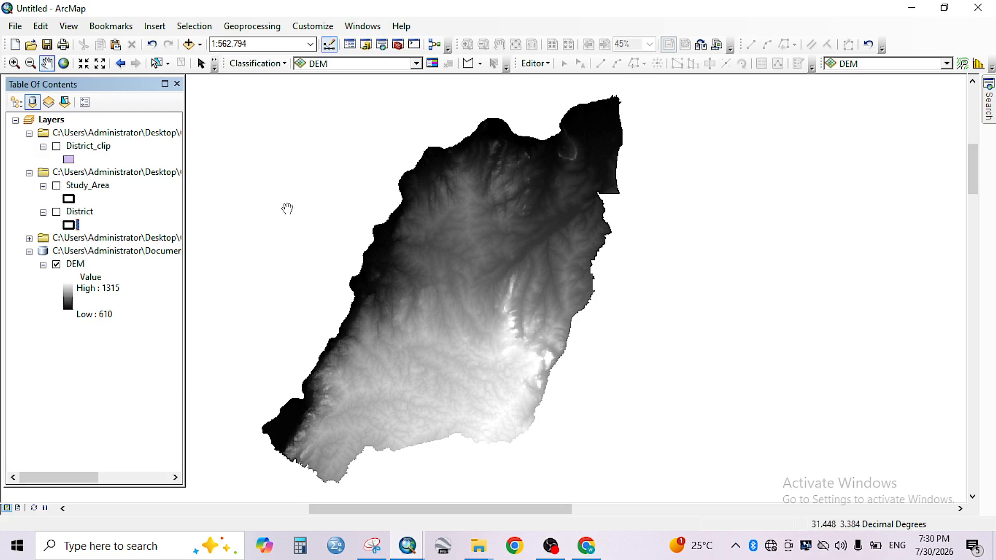
drag(427, 256, 486, 242)
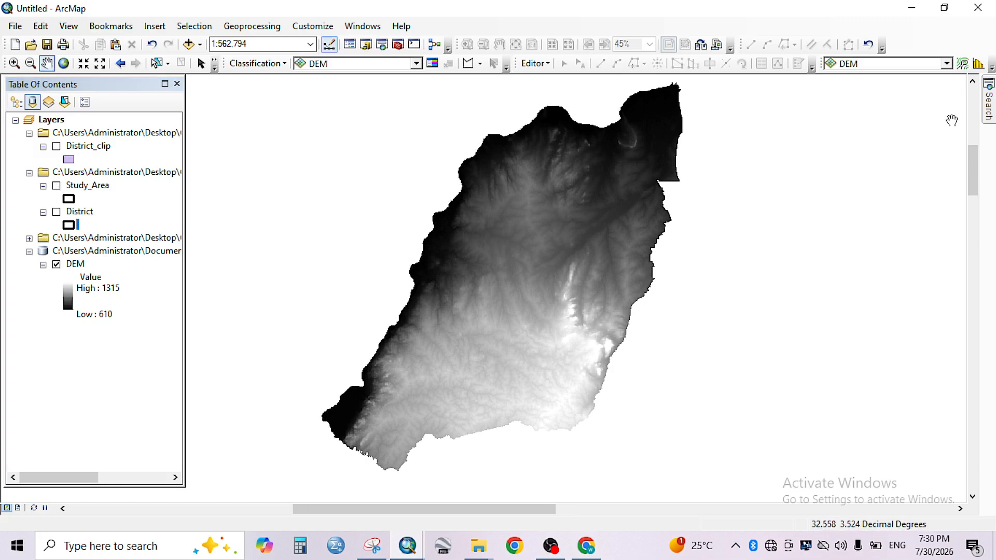
click(989, 116)
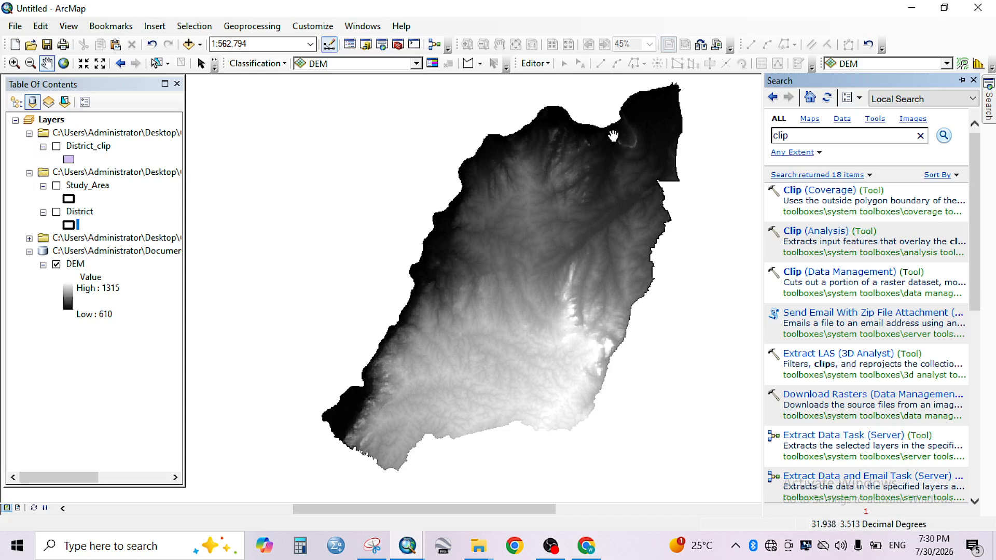
drag(618, 146, 481, 286)
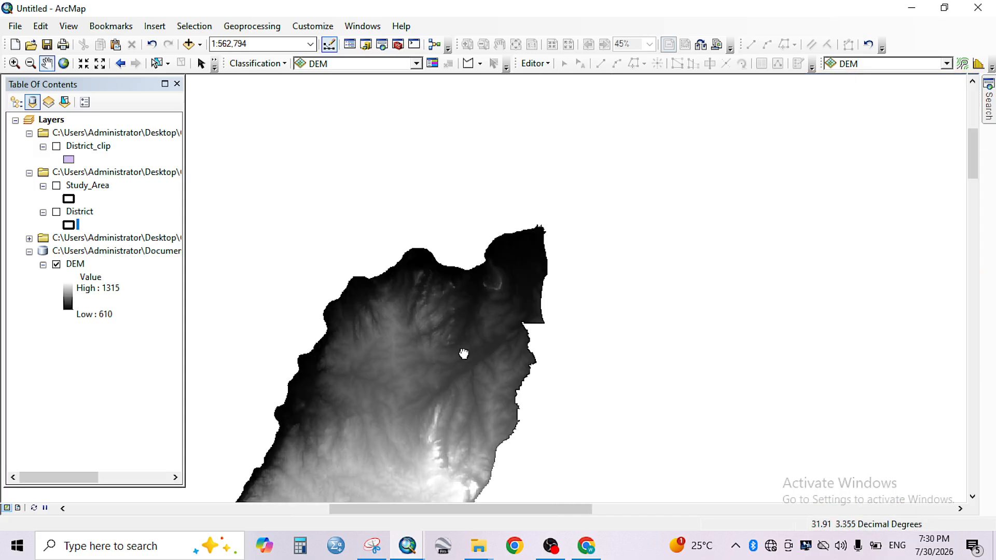
drag(462, 349, 581, 256)
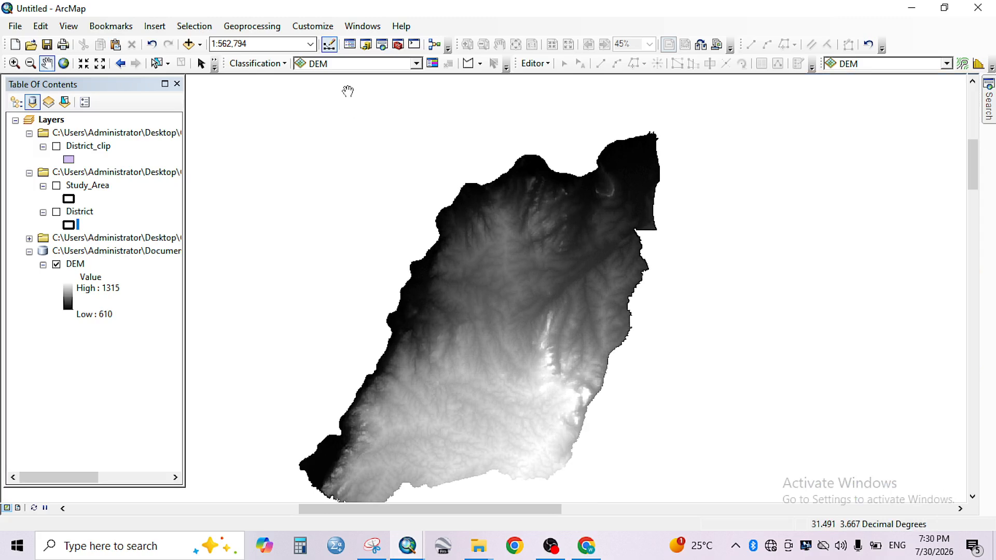
Open the Clip tool from the Raster Processing toolset under Raster in Data Management Tools, and close ArcToolbox
click(397, 44)
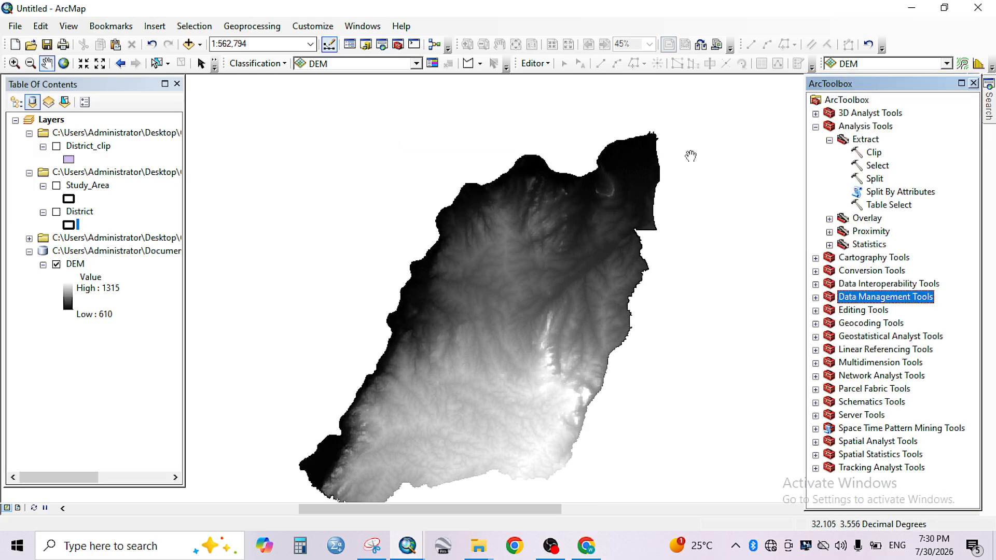
click(816, 127)
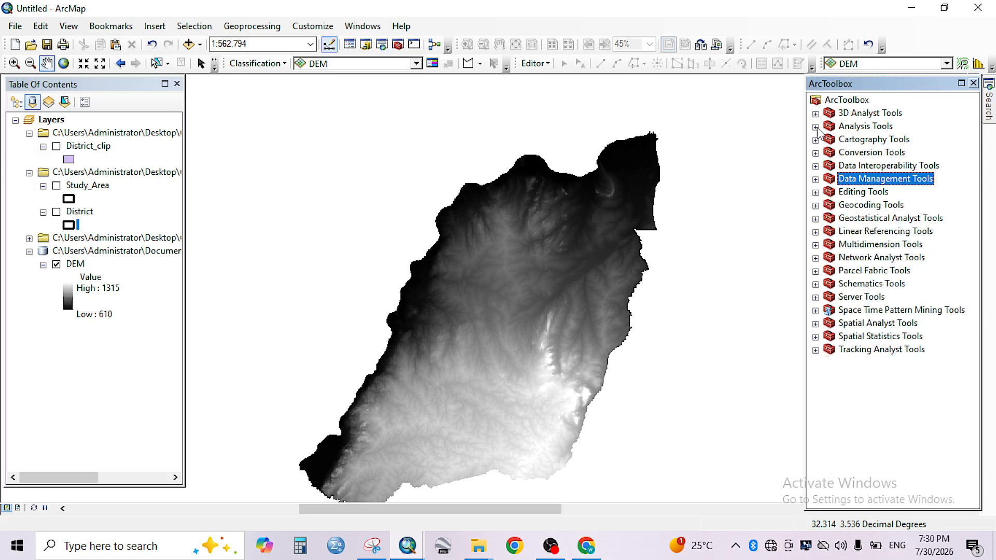
click(851, 193)
click(850, 183)
click(816, 180)
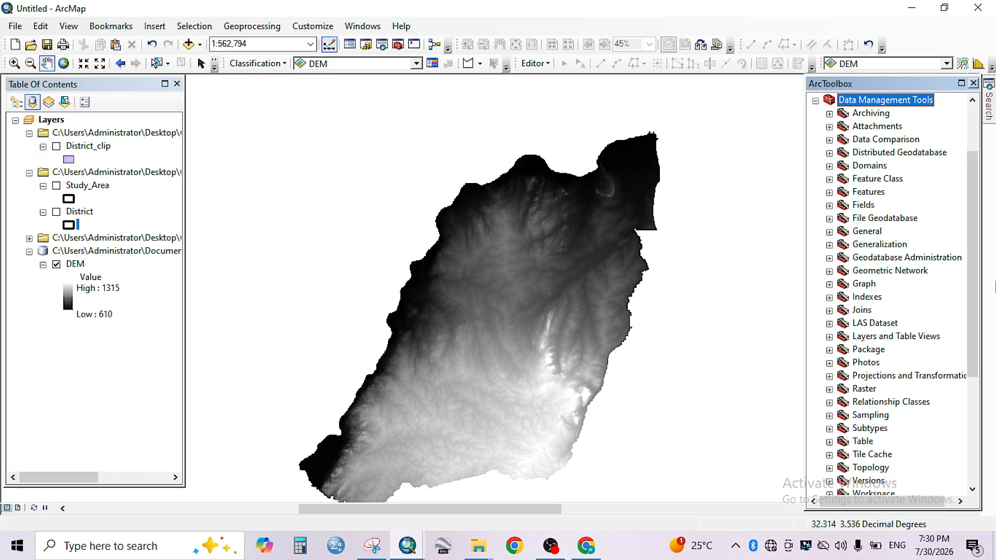
scroll(978, 299, down, 1)
drag(978, 298, 979, 354)
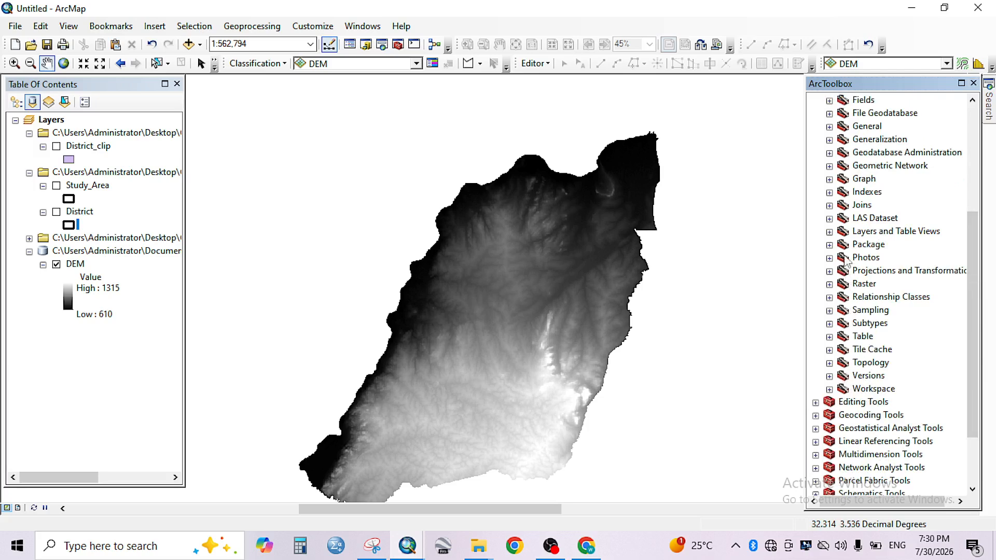
click(829, 285)
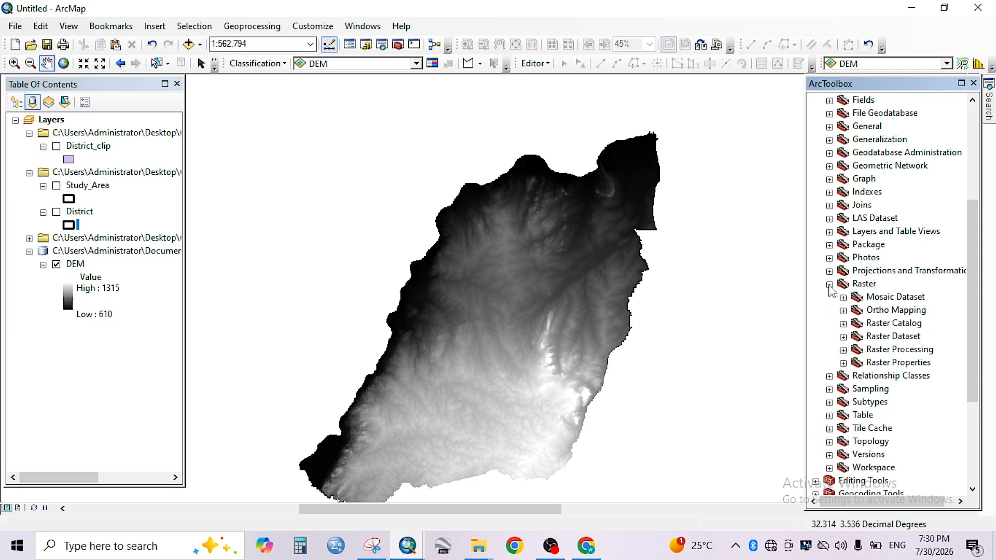
click(844, 351)
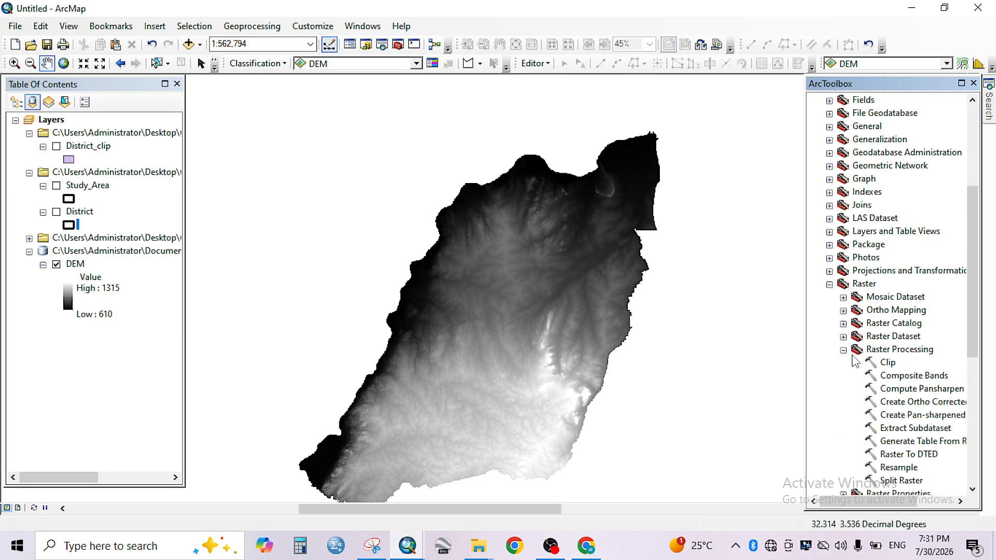
click(887, 363)
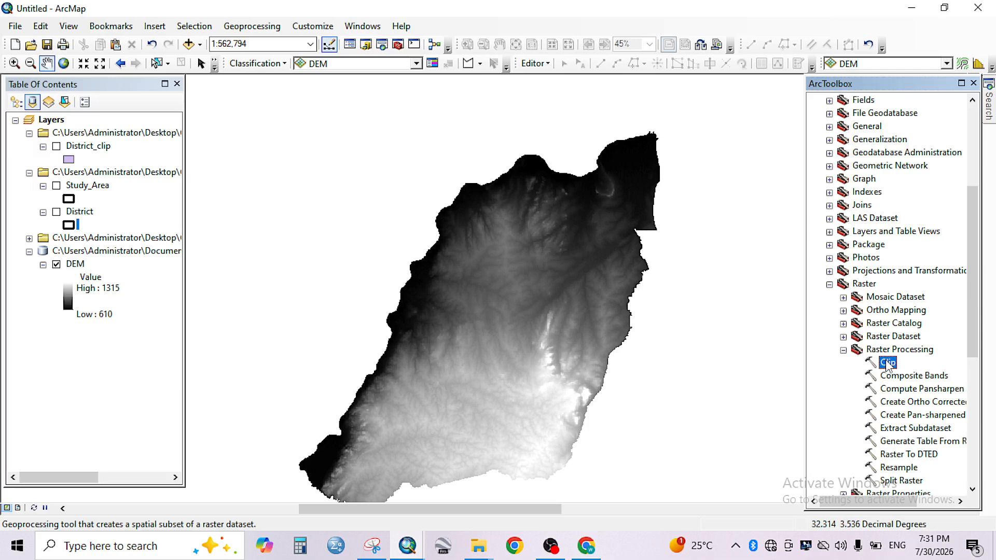
double_click(887, 362)
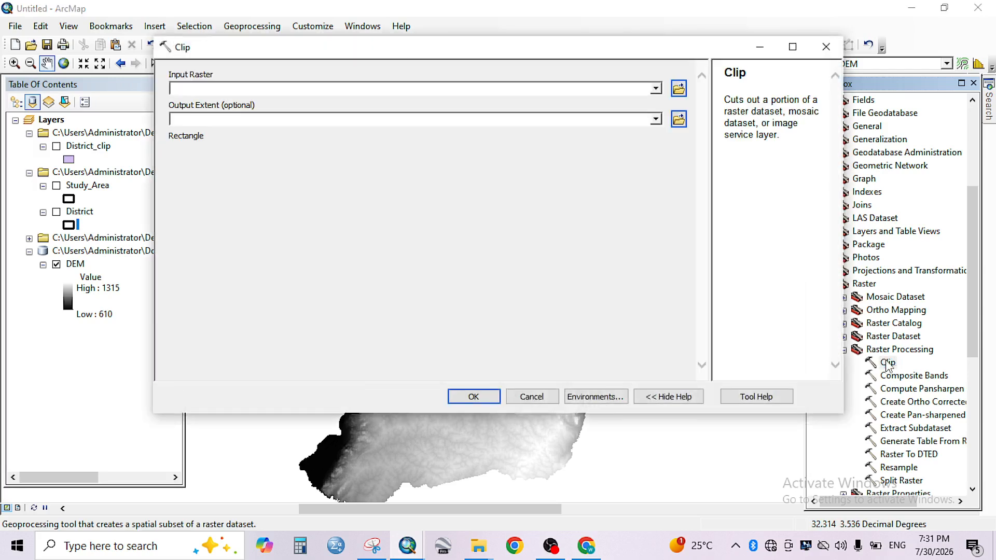
click(973, 83)
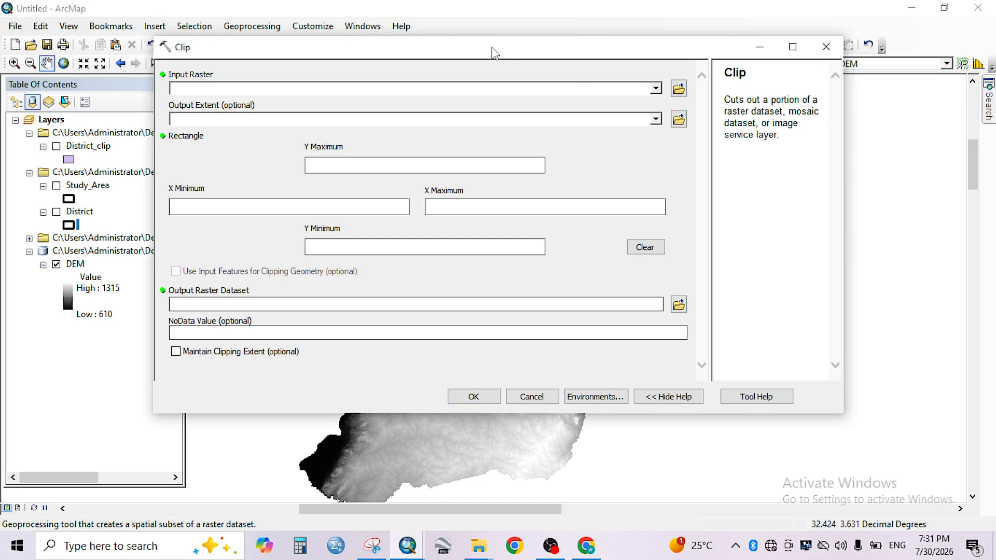
Set DEM as the input raster and Study_Area as the output extent of the raster clip
drag(495, 52, 530, 39)
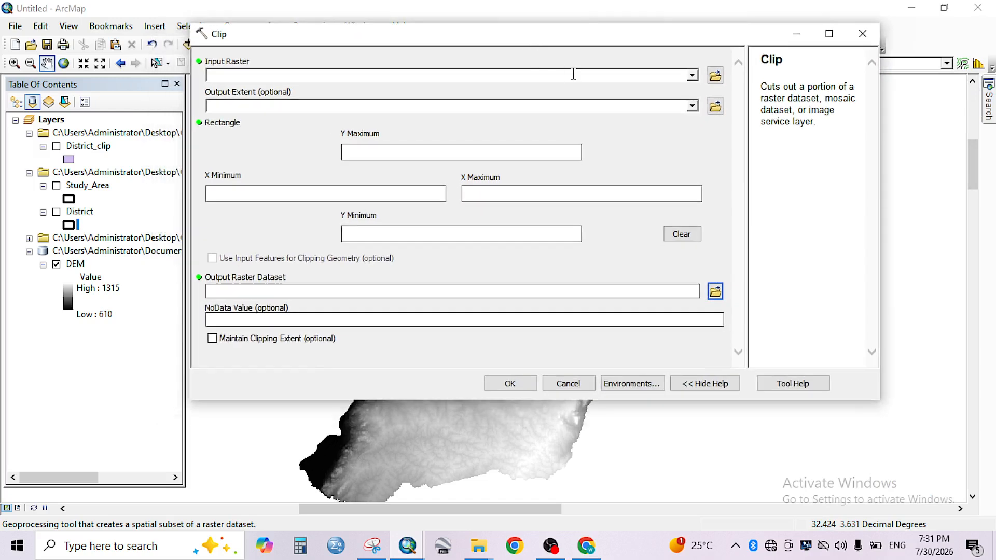
click(693, 76)
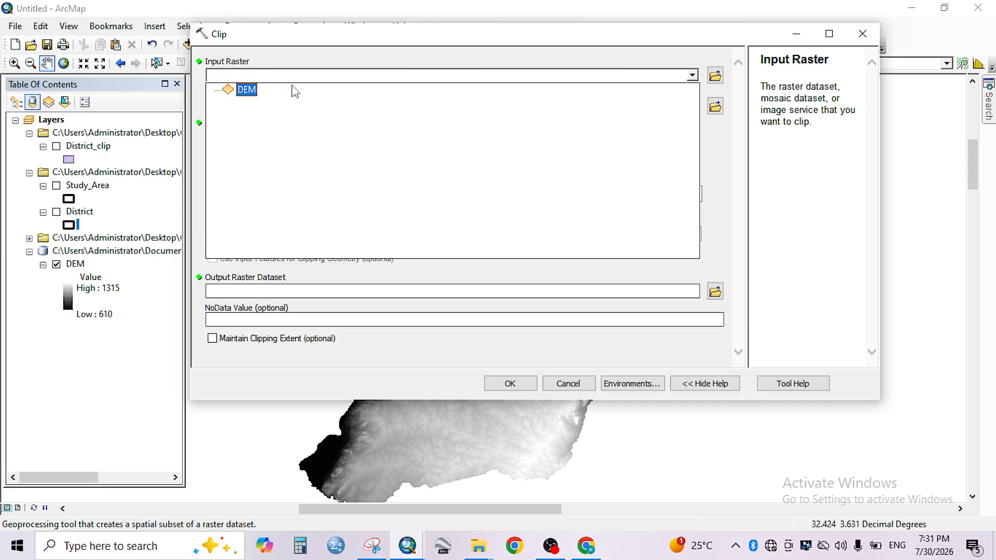
click(247, 91)
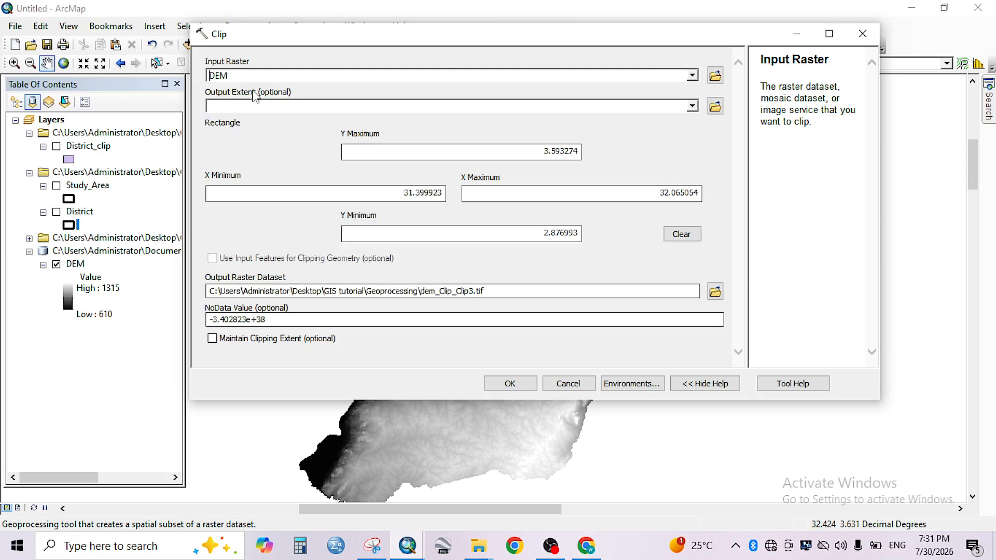
click(693, 106)
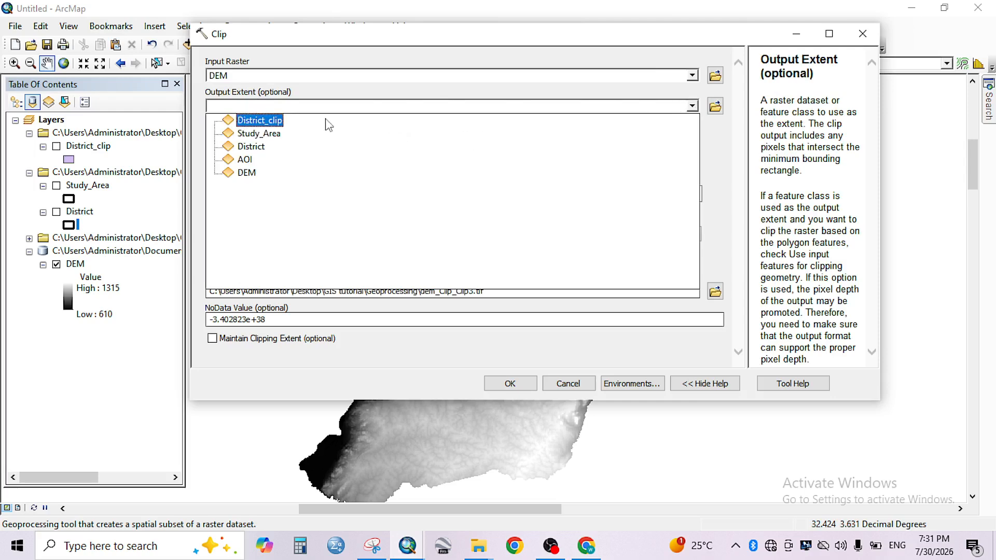
click(298, 98)
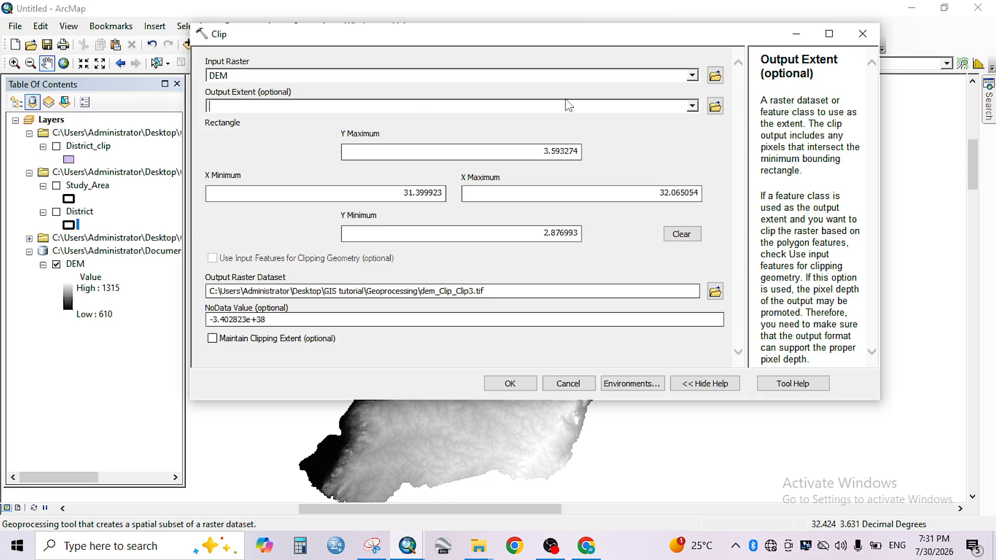
click(692, 106)
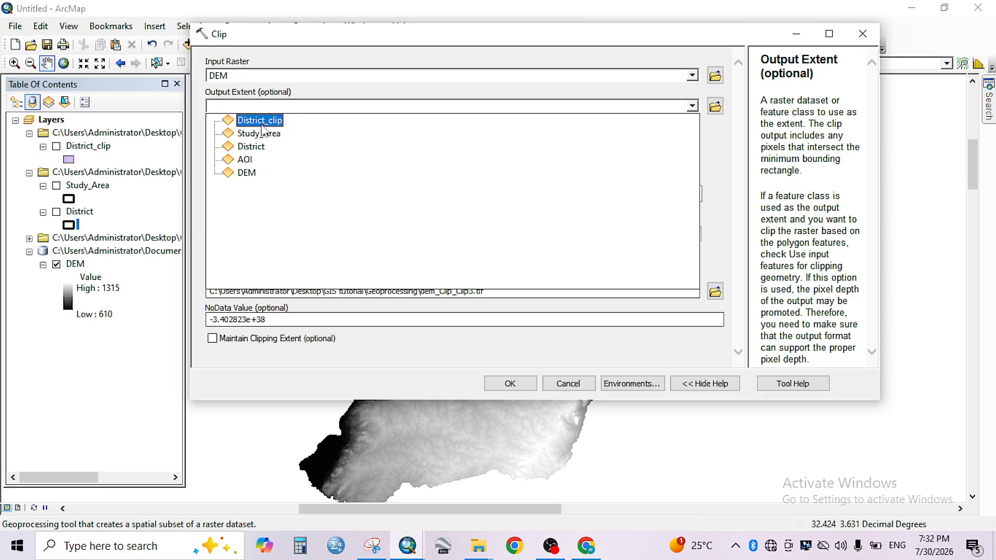
click(260, 134)
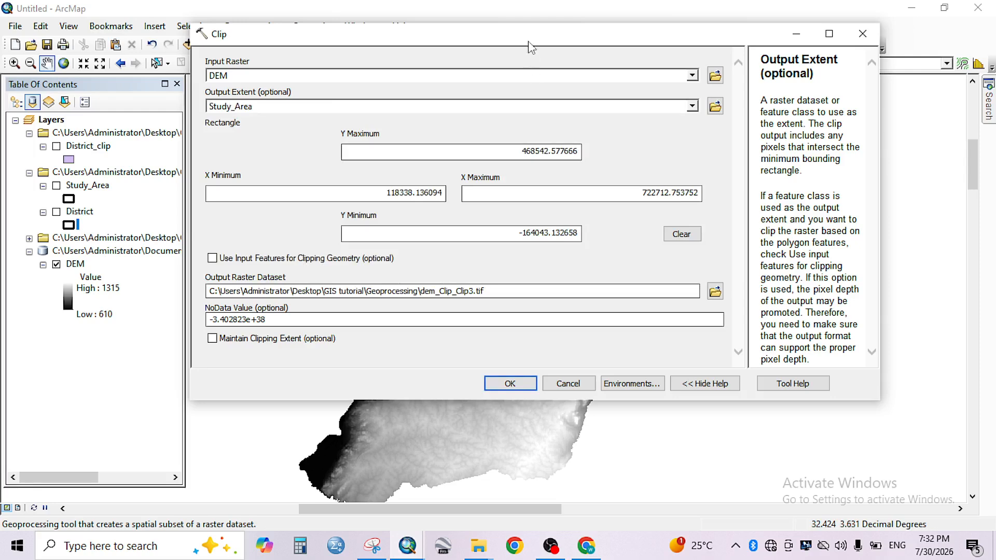
Enable using the input features as clipping geometry and maintaining the clipping extent, and run the raster clip
drag(528, 39, 597, 34)
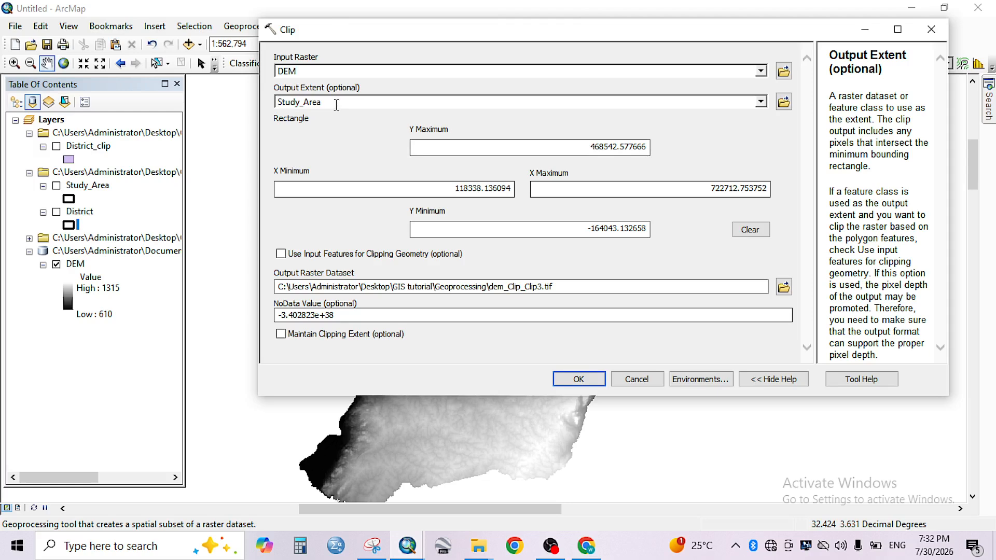
click(281, 255)
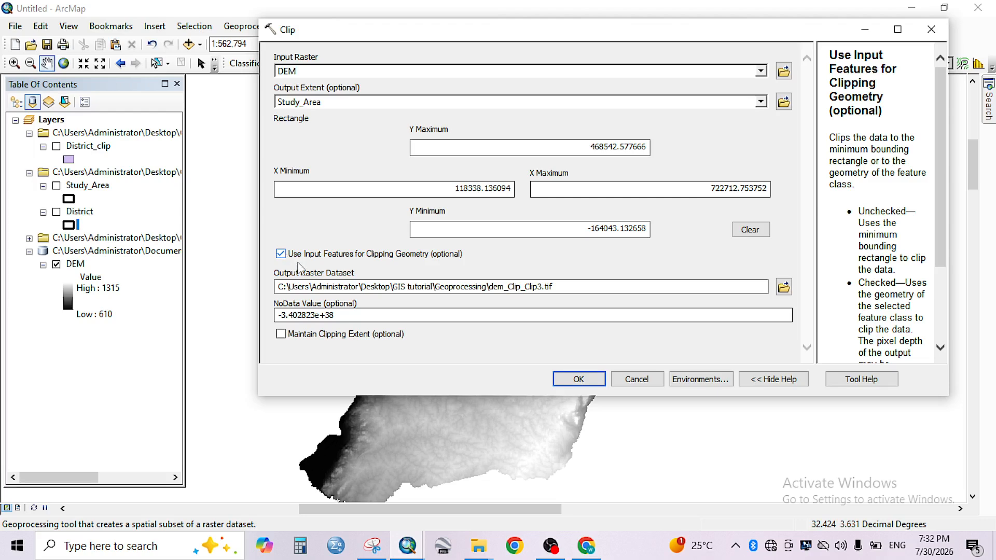
drag(449, 32, 445, 343)
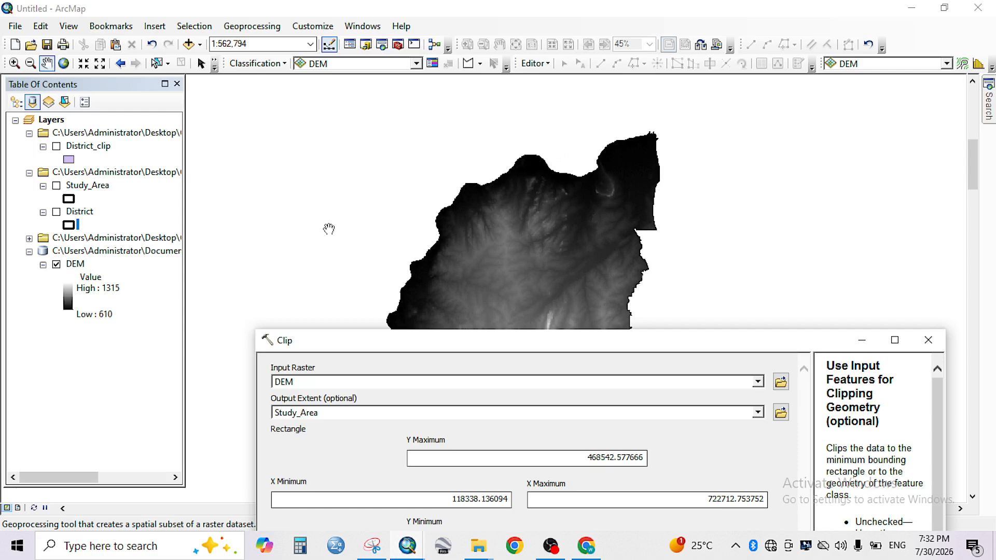
click(83, 187)
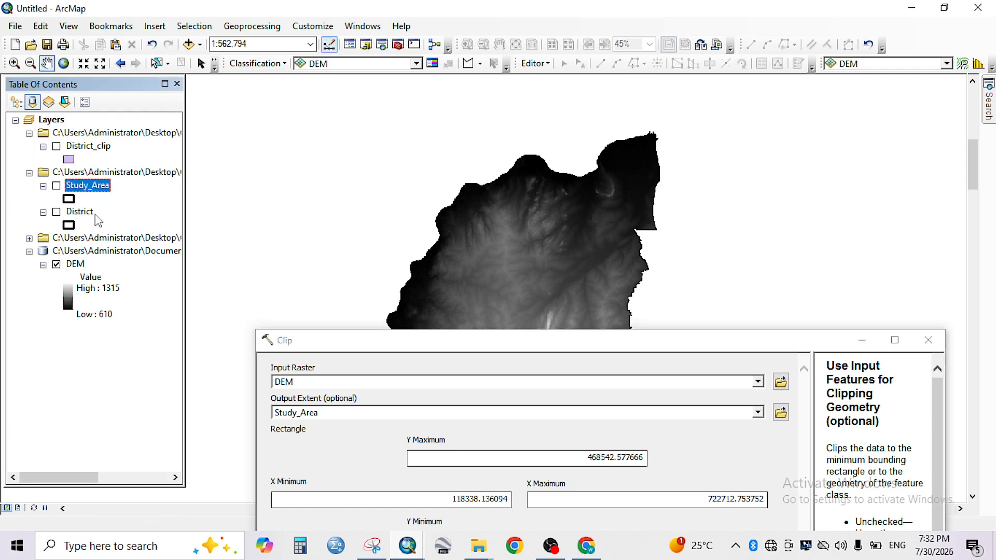
drag(349, 344, 361, 38)
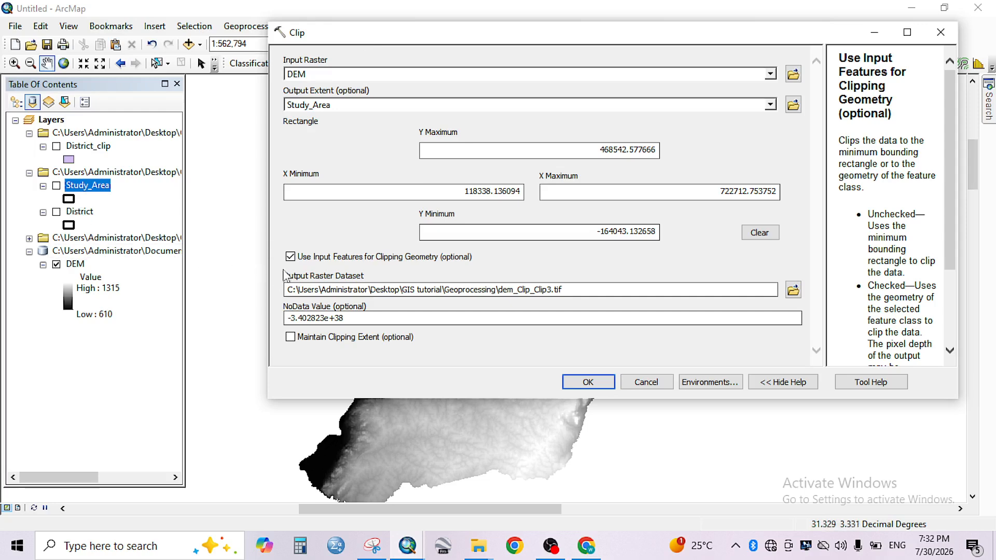
click(290, 337)
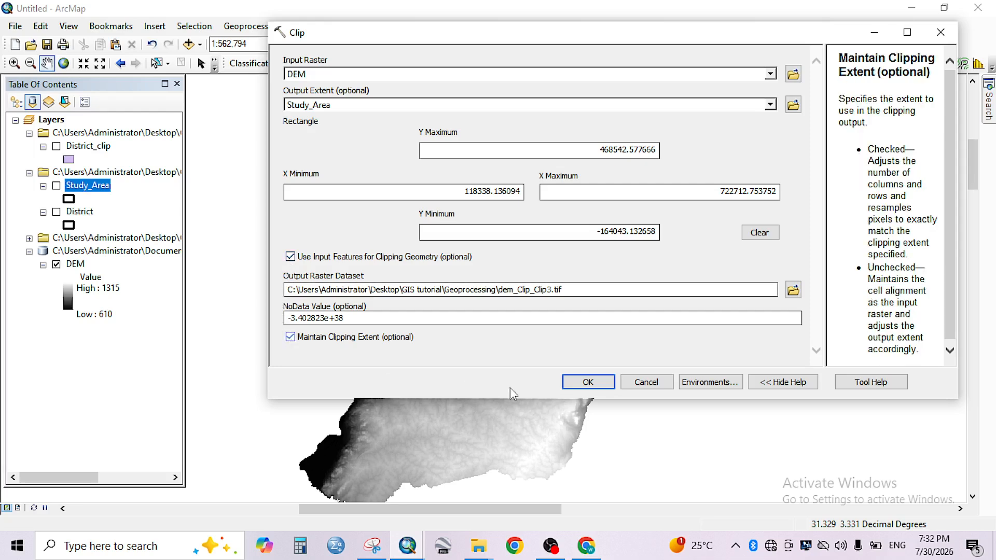
click(580, 384)
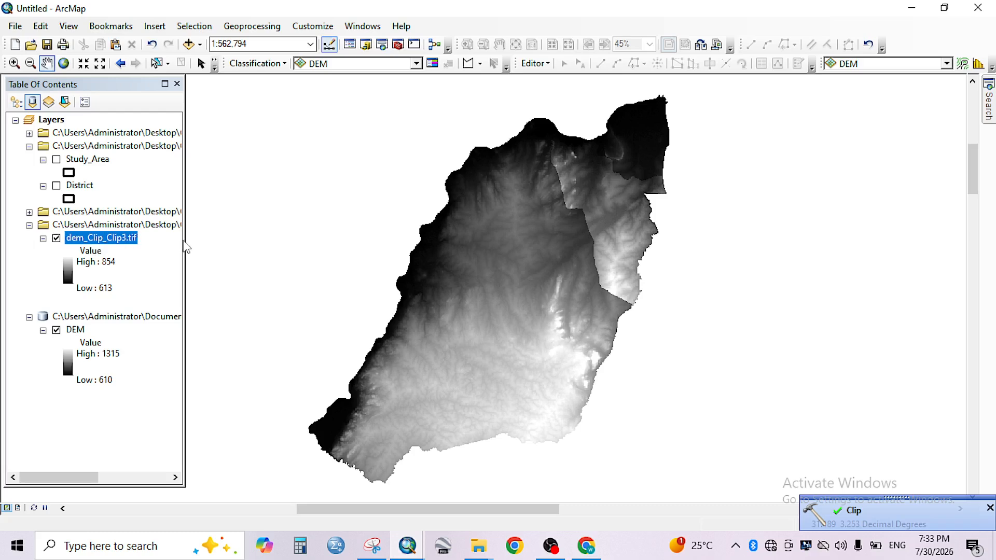
Widen the layer list and rename the clipped raster layer as DEM_clip
drag(185, 239, 213, 239)
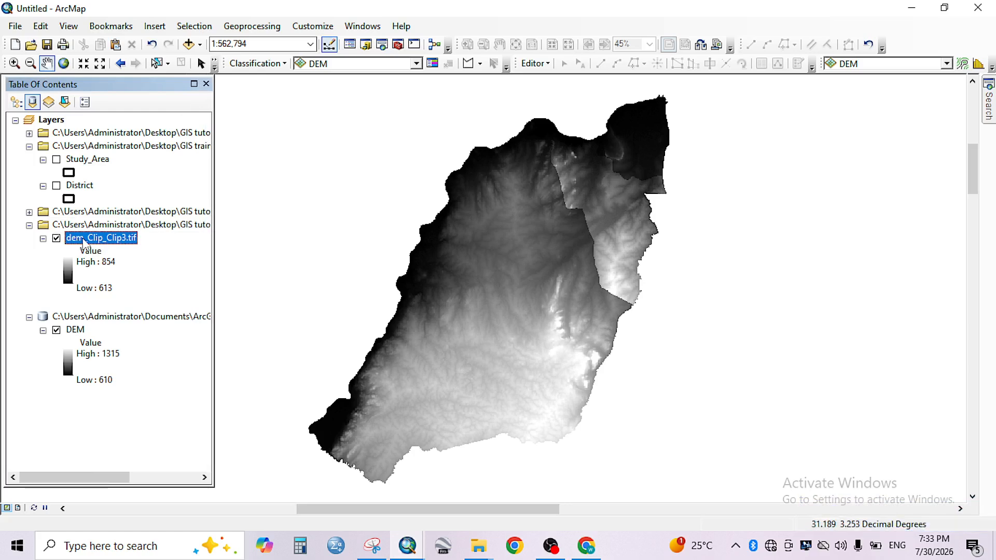
click(84, 238)
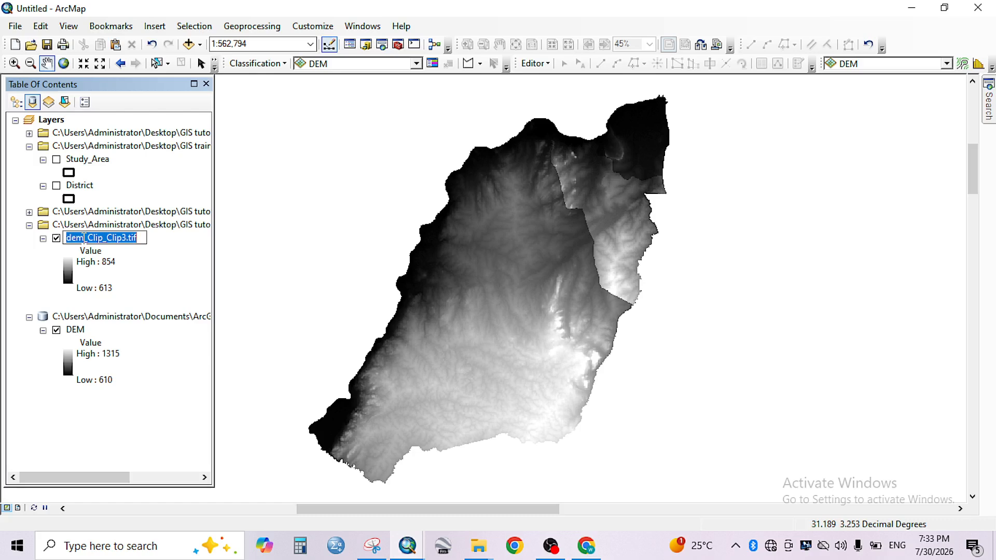
text(DEM)
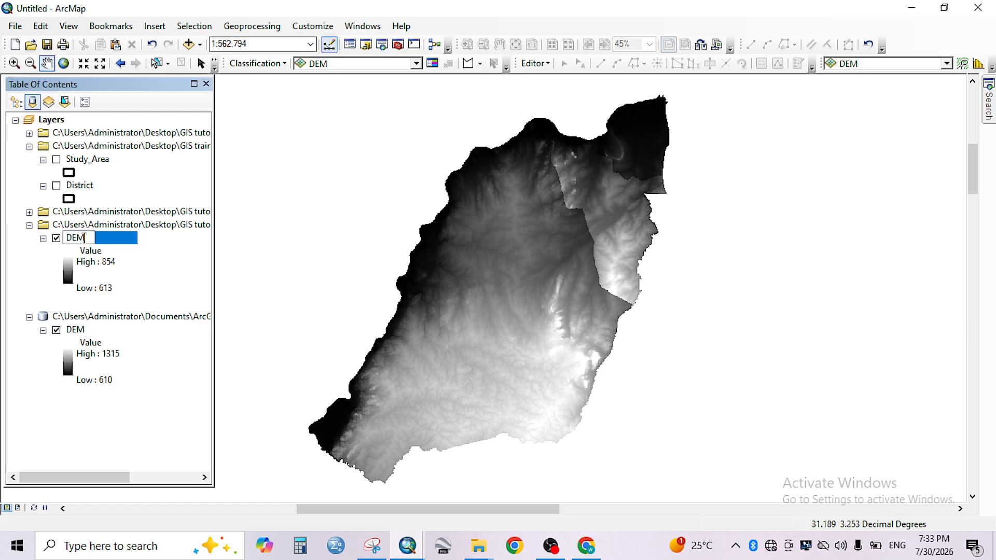
text(_clip)
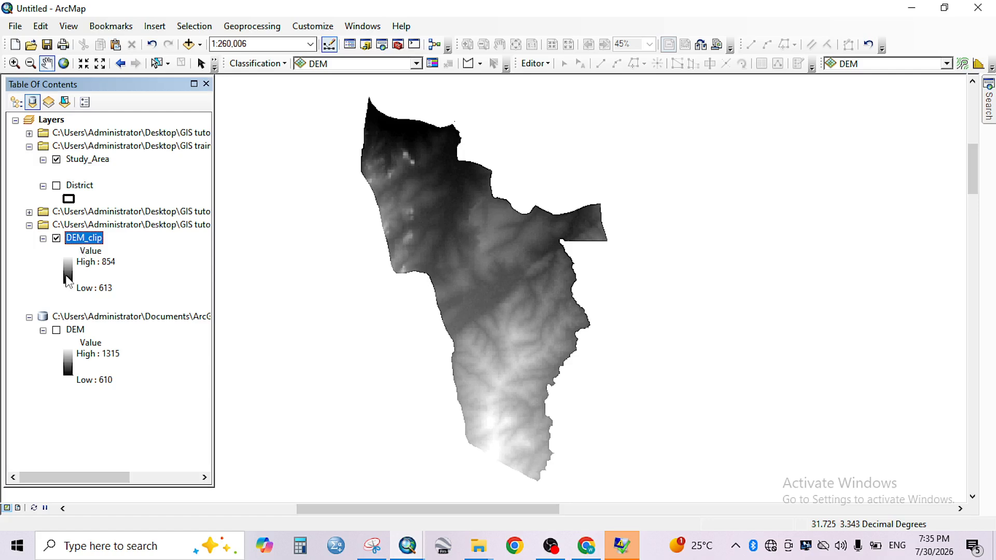
Apply the red-yellow-cyan-blue color ramp to the DEM_clip layer
click(64, 275)
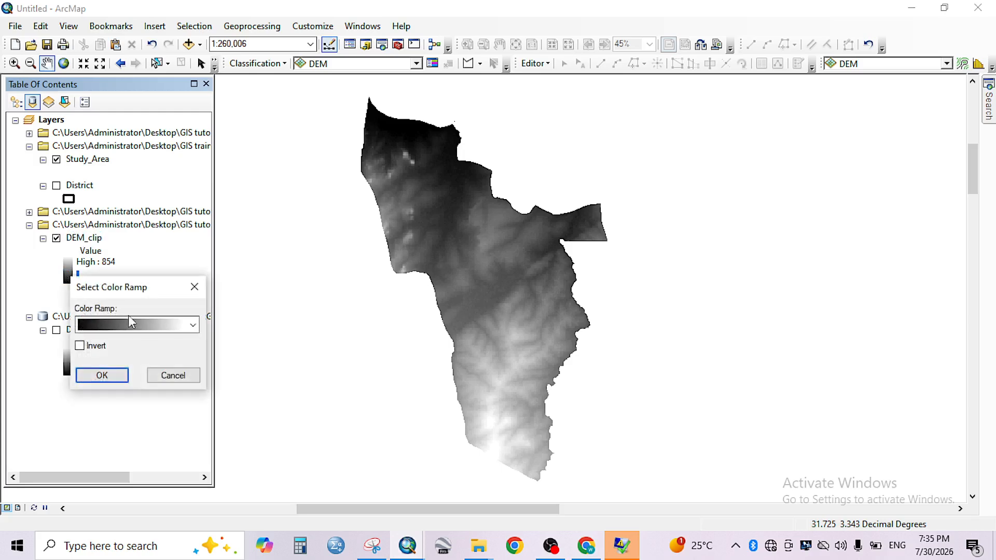
click(193, 325)
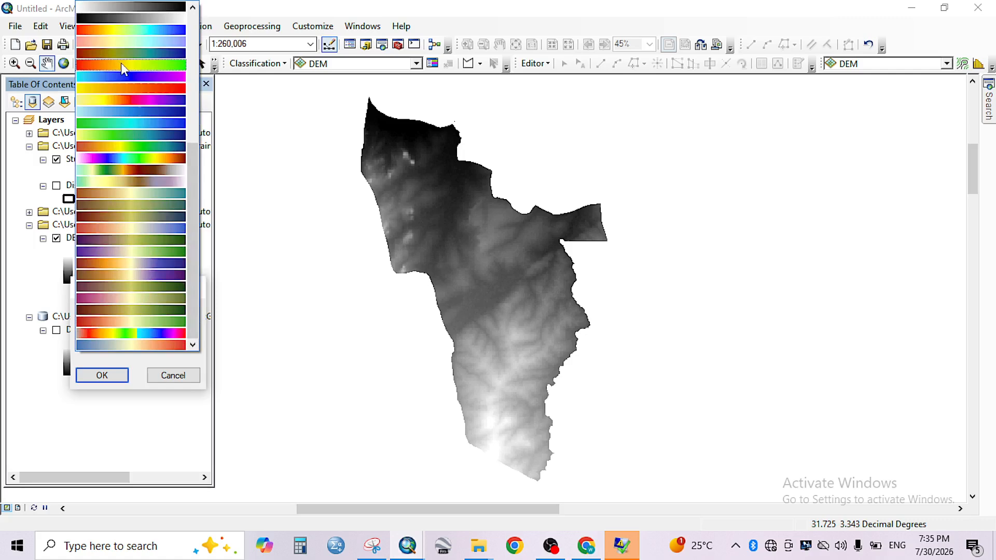
click(117, 31)
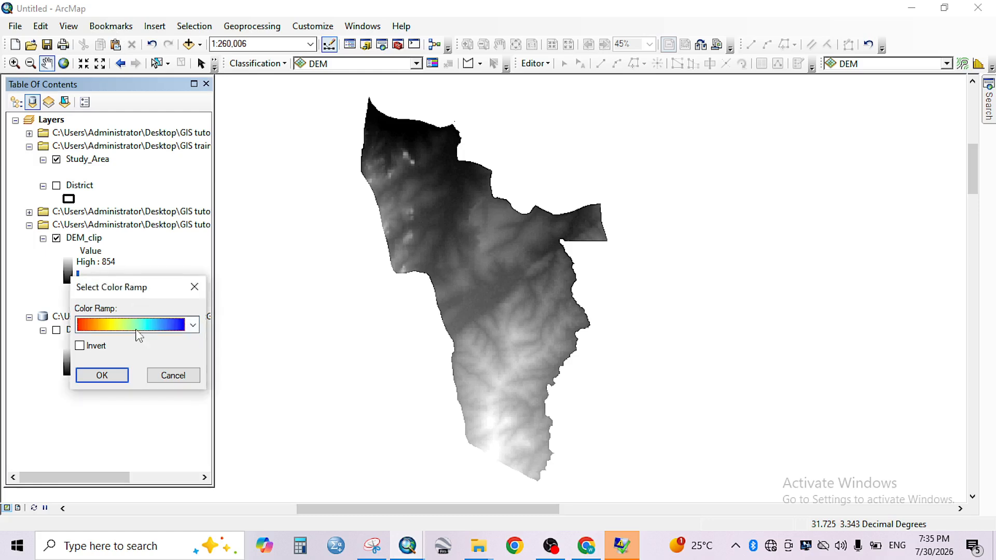
click(118, 376)
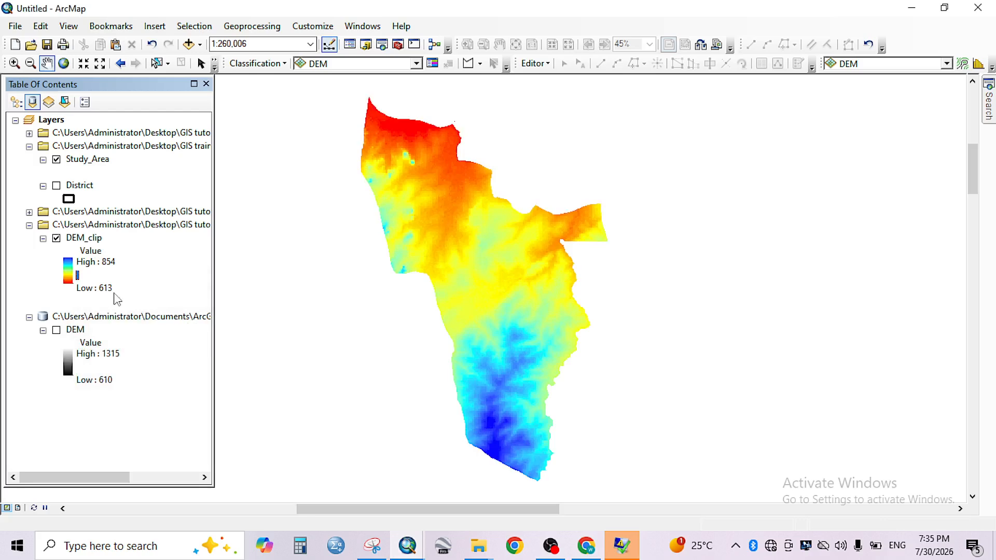
Invert the color ramp of DEM_clip so that high elevations are red and low ones blue
click(77, 278)
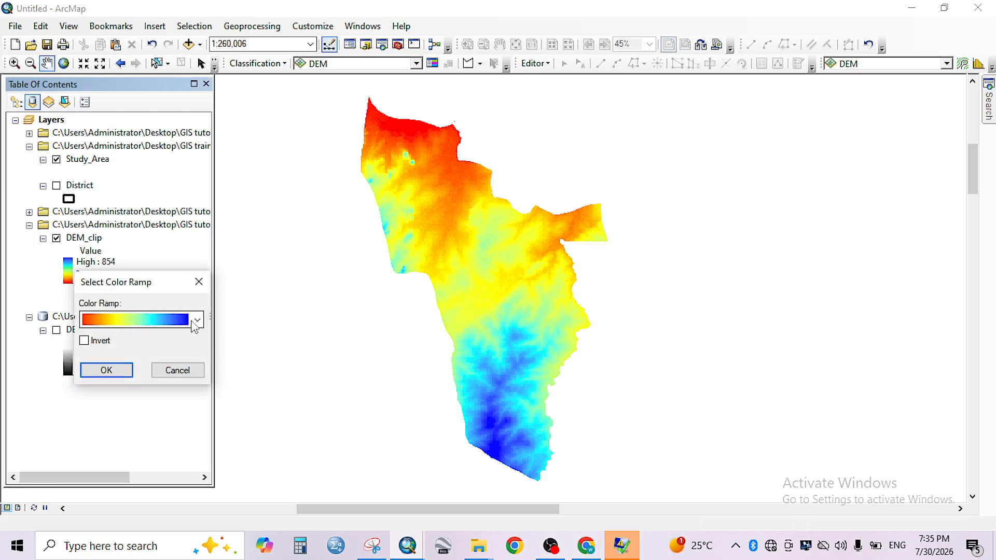
click(85, 342)
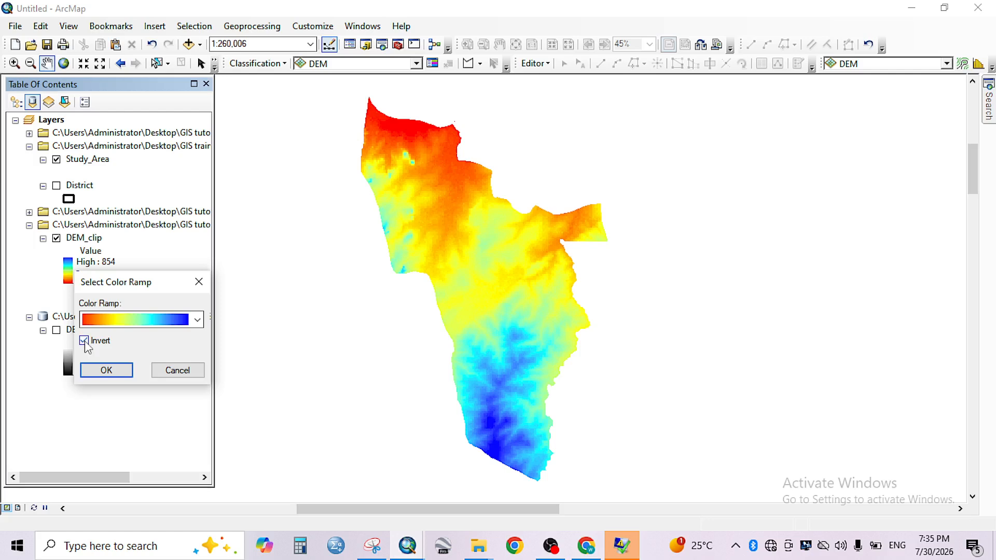
click(107, 370)
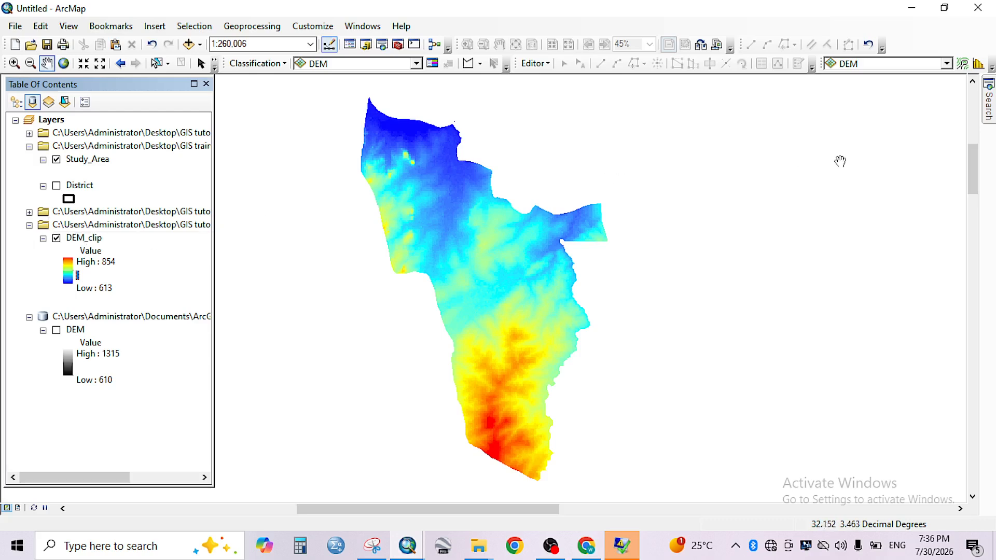
Bring up the geoprocessing tool search
mouse_move(989, 107)
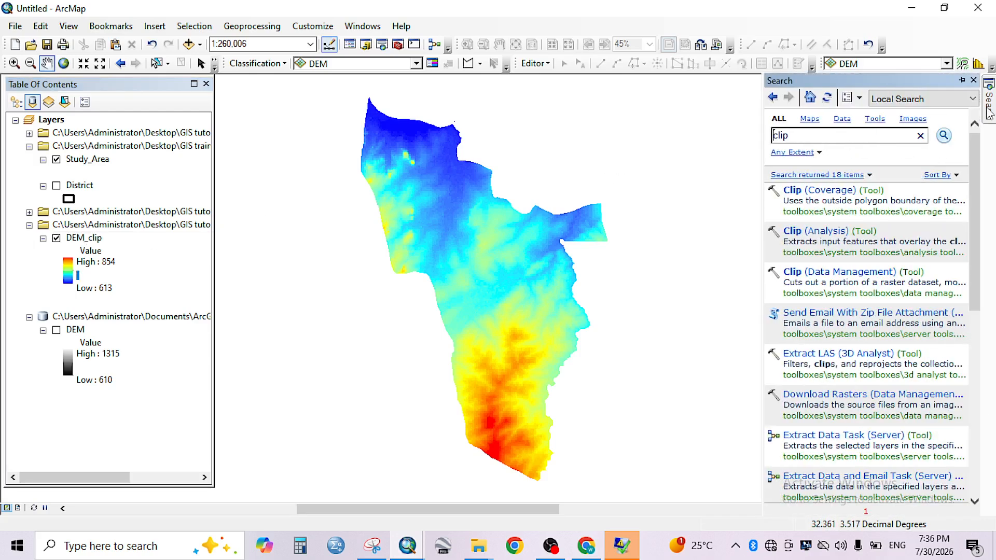